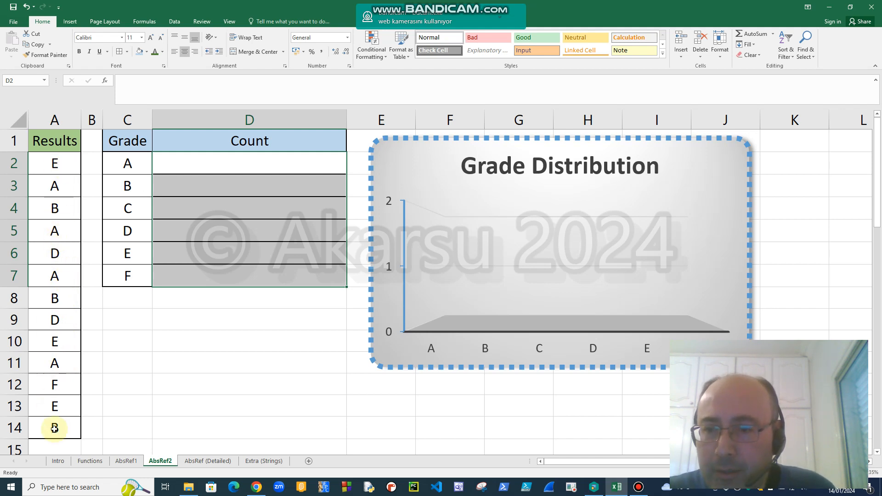
Start a COUNTIF formula in cell D2 with the results A2:A14 as its range.
{"action": "left_click", "coordinate": [264, 165]}
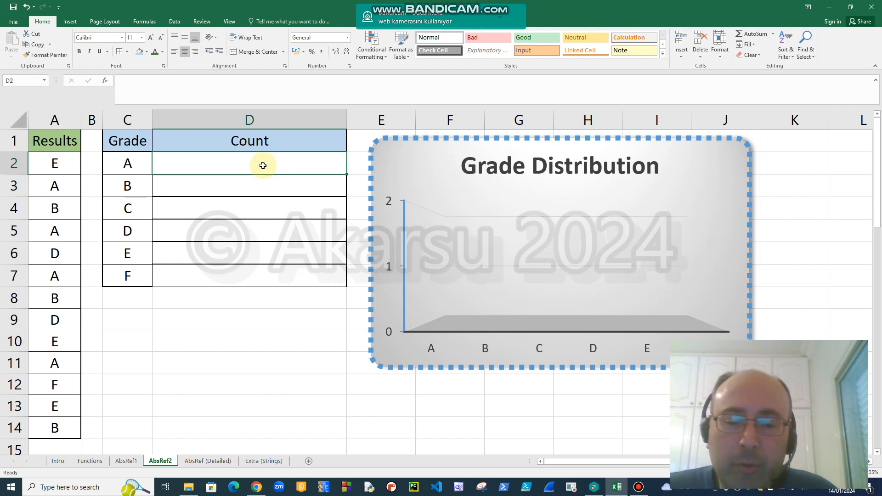
{"action": "type", "text": "="}
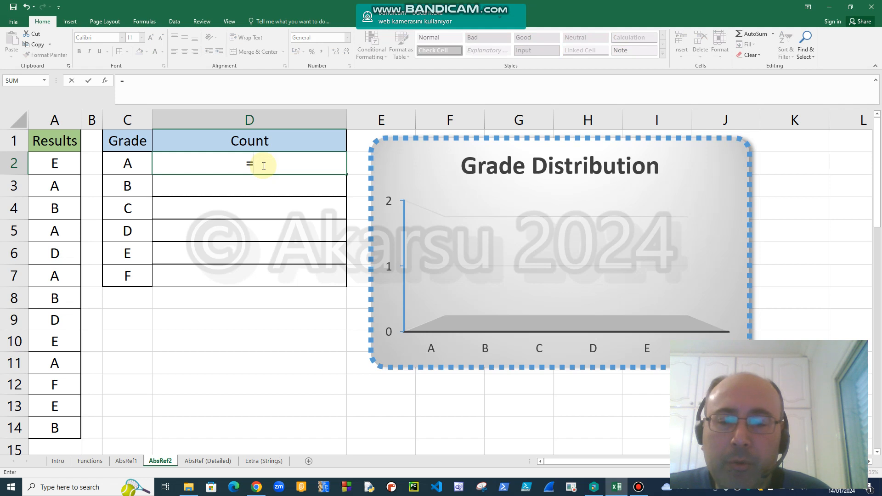
{"action": "type", "text": "count"}
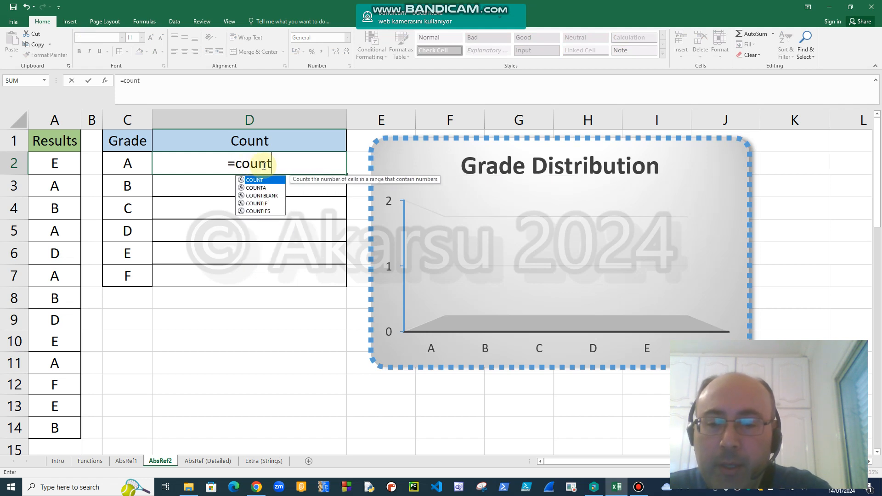
{"action": "double_click", "coordinate": [265, 204]}
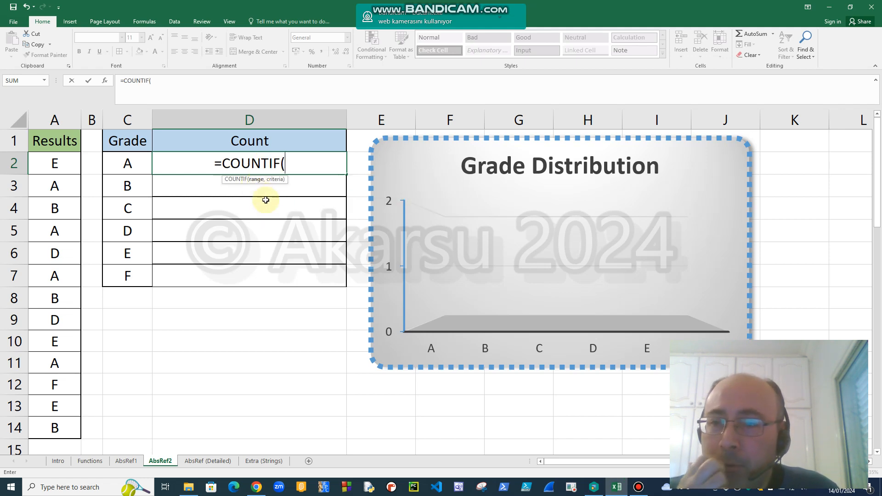
{"action": "left_click", "coordinate": [56, 164]}
{"action": "left_click_drag", "start_coordinate": [61, 185], "coordinate": [61, 428]}
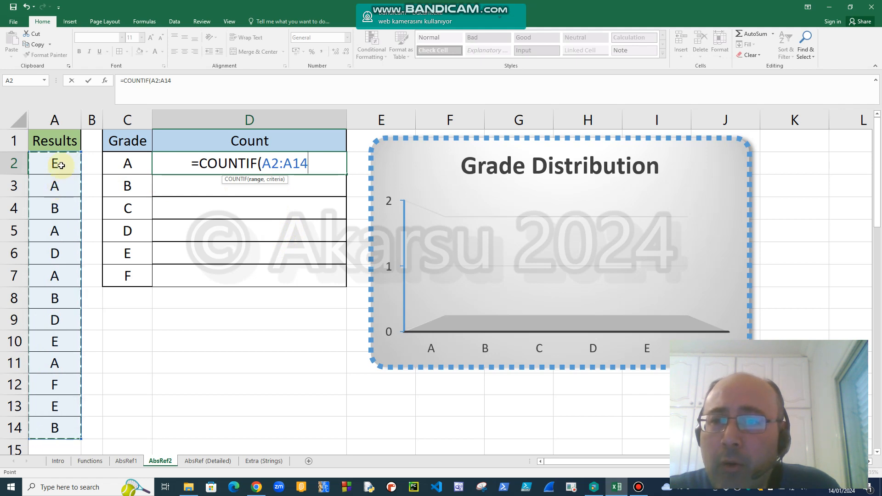
Lock the rows of the range as A$2:A$14 and complete the COUNTIF formula in D2 with C2 as the criterion.
{"action": "left_click", "coordinate": [273, 164]}
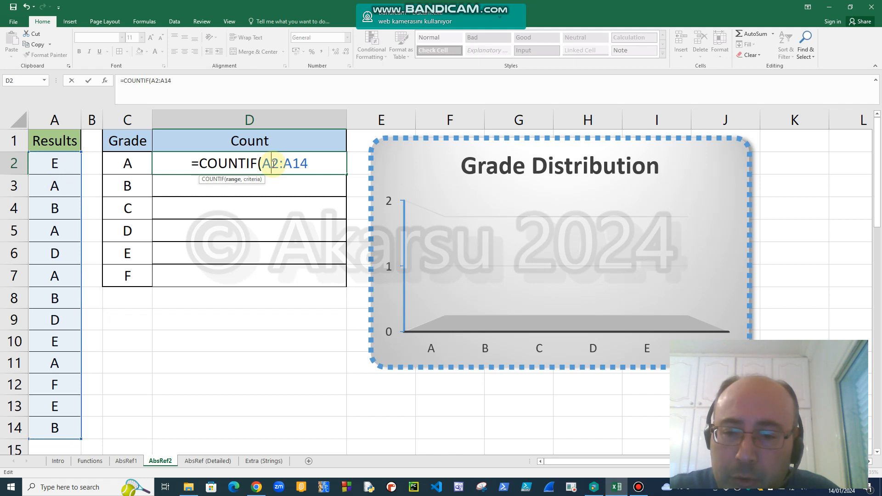
{"action": "type", "text": "$"}
{"action": "type", "text": "$"}
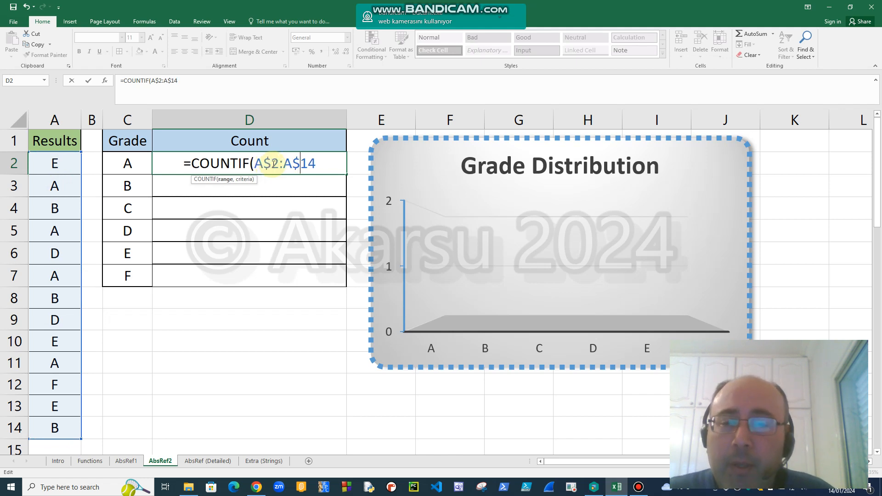
{"action": "type", "text": ","}
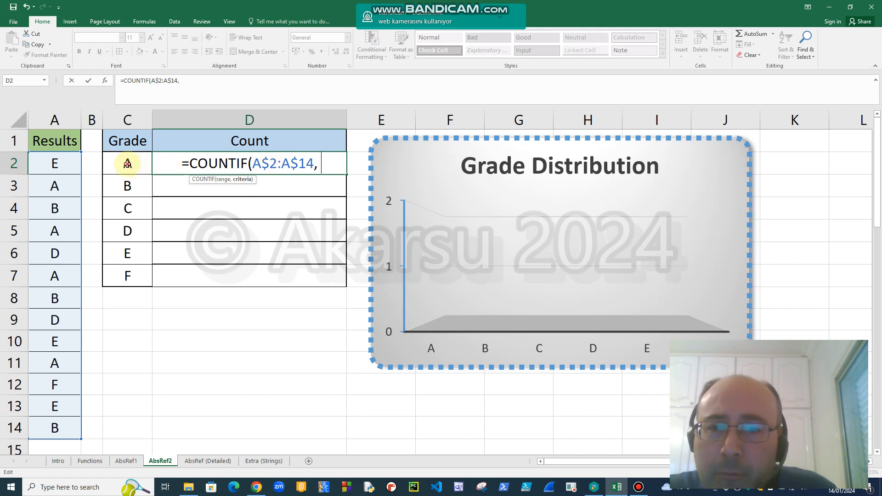
{"action": "left_click", "coordinate": [127, 163]}
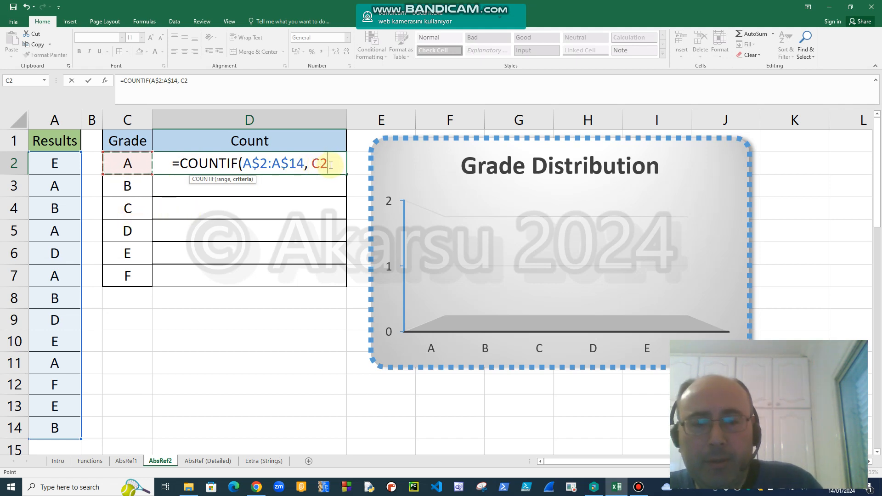
{"action": "type", "text": ")"}
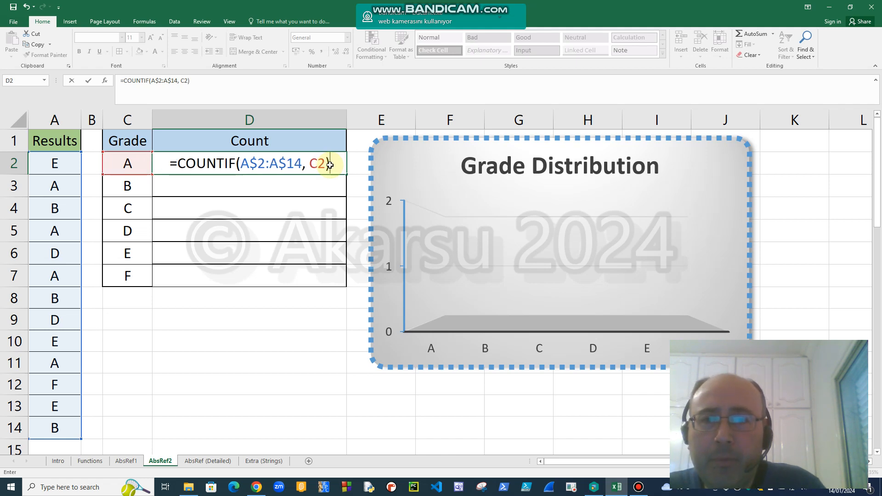
{"action": "key", "text": "Return"}
Fill the COUNTIF formula from D2 down to D7 and inspect the copied formulas in D3 and D4.
{"action": "left_click", "coordinate": [329, 165]}
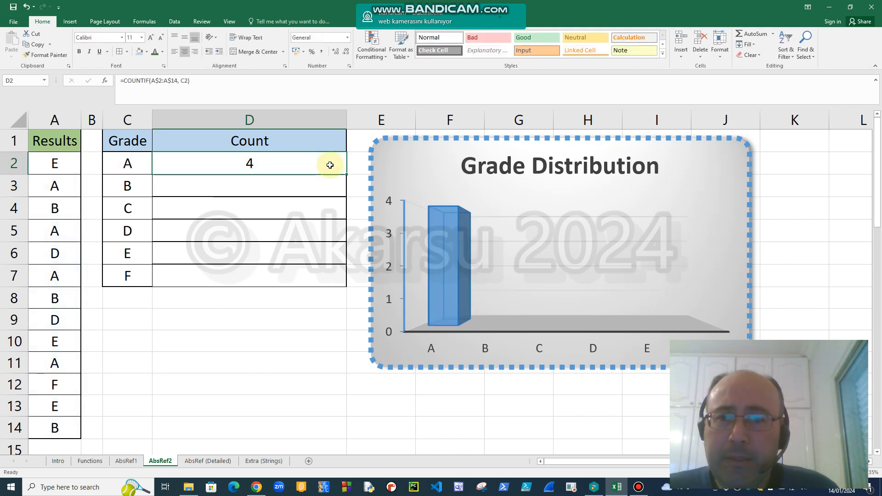
{"action": "left_click_drag", "start_coordinate": [348, 175], "coordinate": [332, 287]}
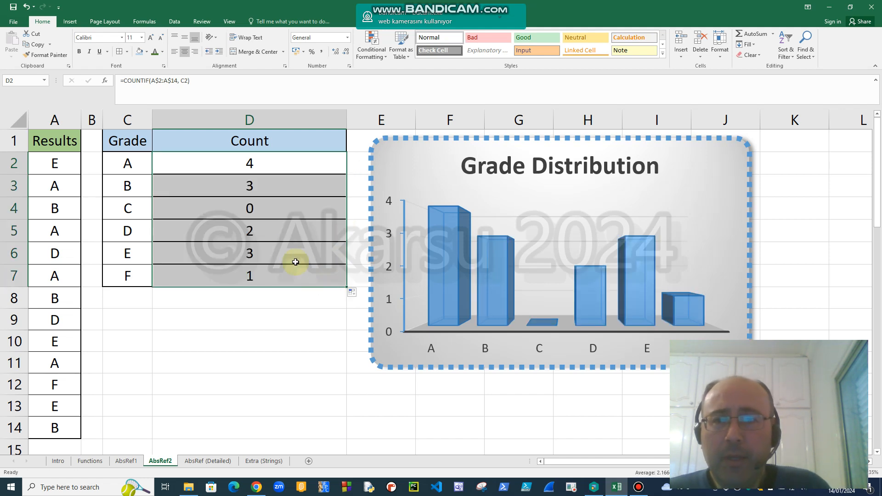
{"action": "double_click", "coordinate": [263, 188]}
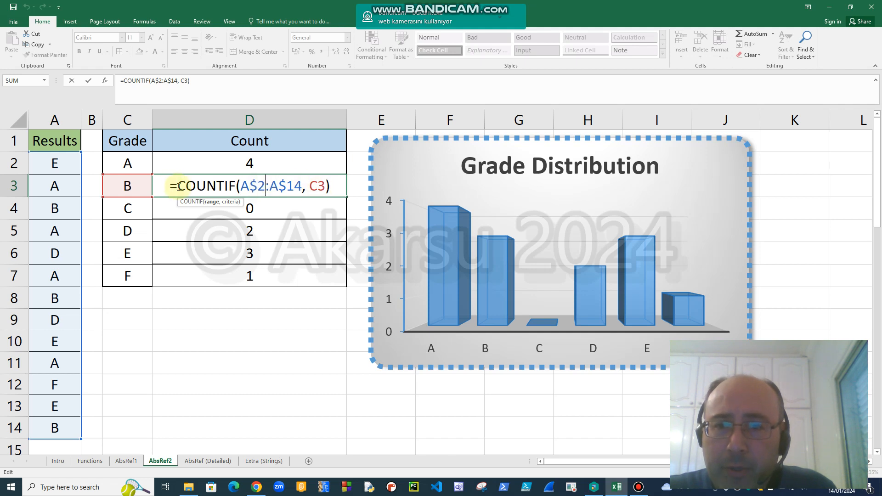
{"action": "key", "text": "Escape"}
{"action": "double_click", "coordinate": [276, 212]}
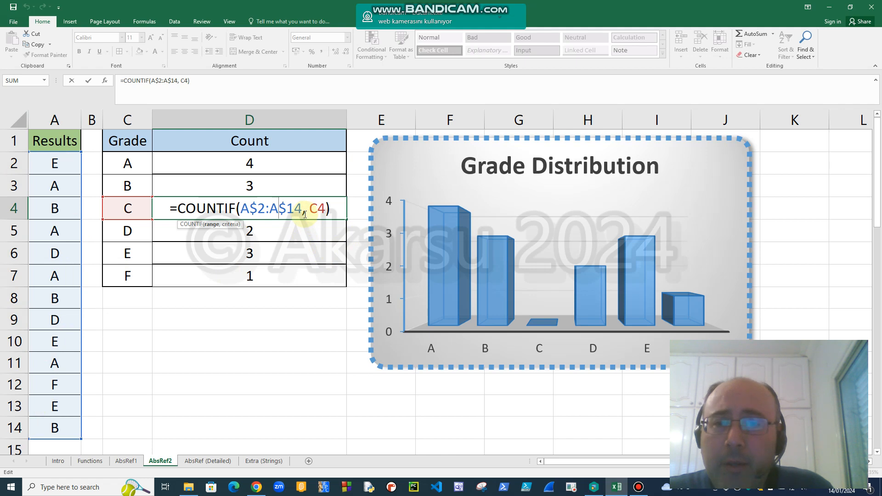
{"action": "key", "text": "ctrl+Return"}
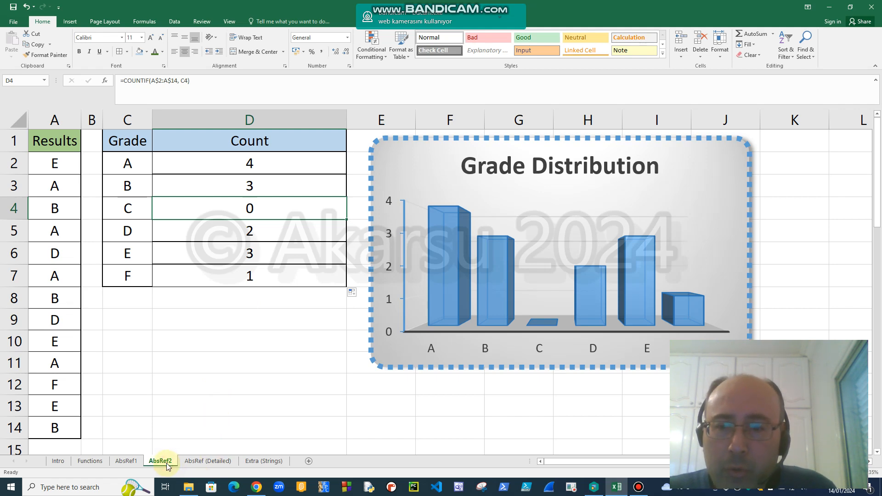
On the AbsRef (Detailed) sheet, enter the unlocked reference =A1 in cell E1.
{"action": "left_click", "coordinate": [207, 461]}
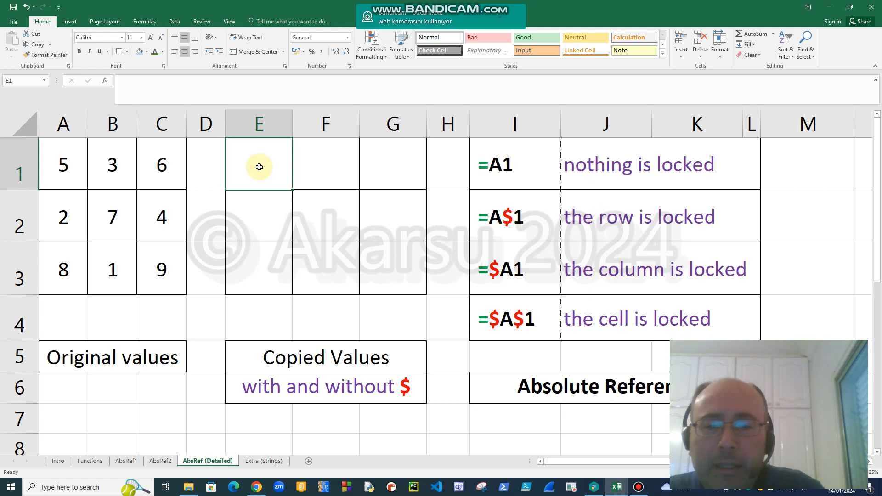
{"action": "type", "text": "="}
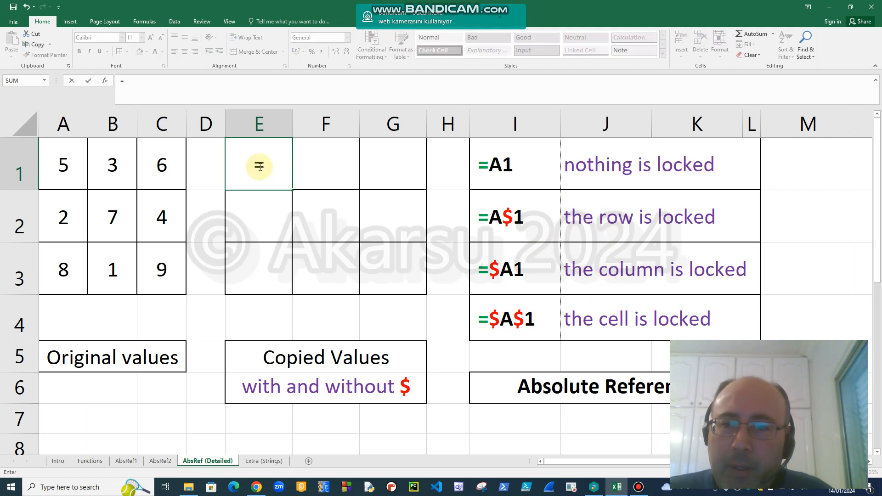
{"action": "type", "text": "a"}
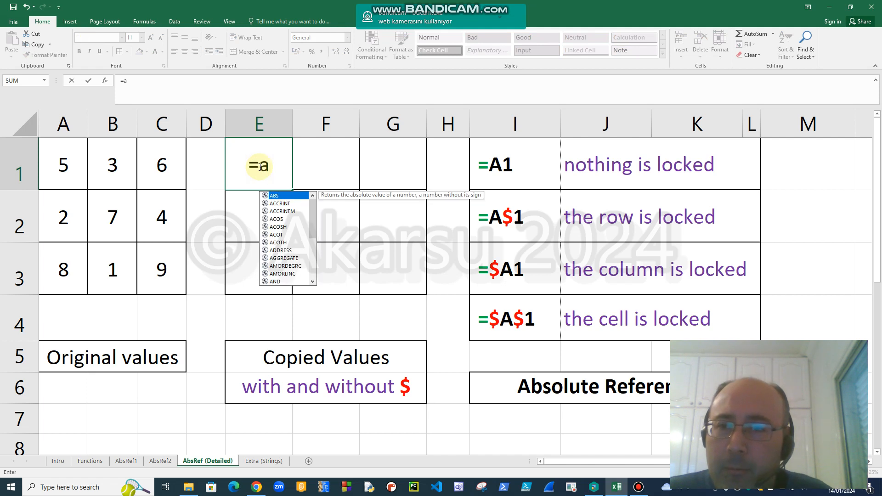
{"action": "type", "text": "1"}
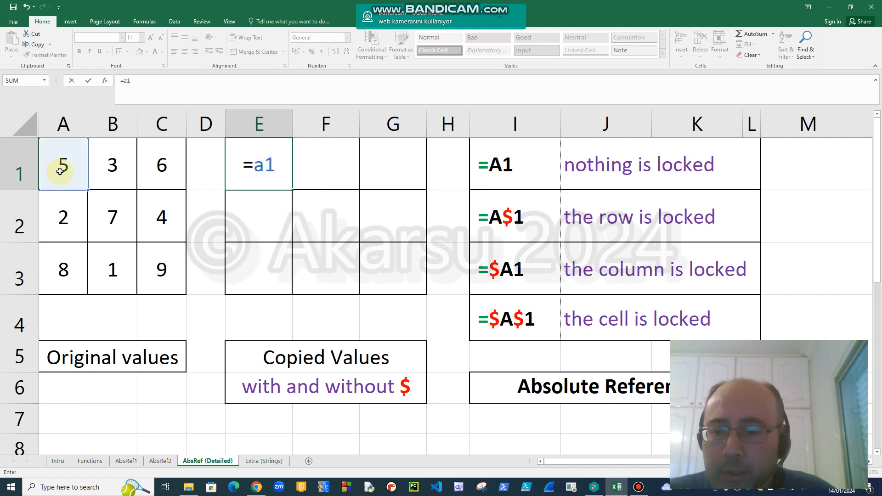
{"action": "left_click", "coordinate": [267, 166]}
{"action": "key", "text": "BackSpace"}
{"action": "type", "text": "A"}
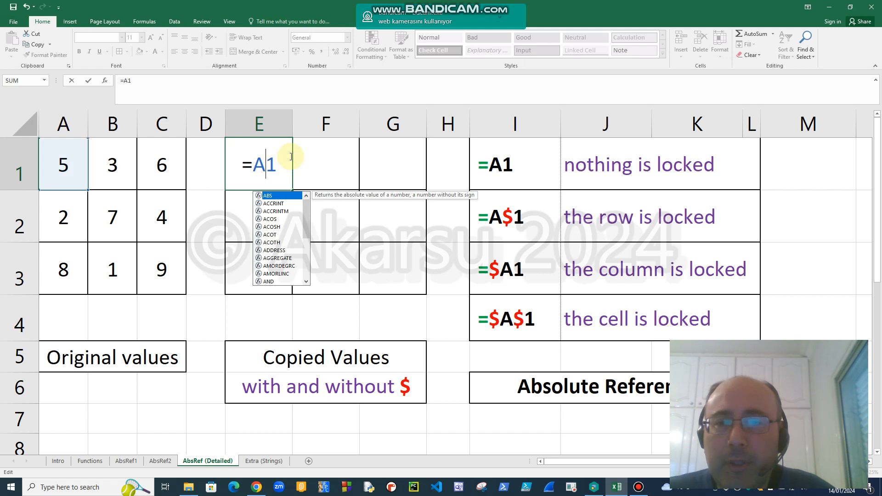
{"action": "key", "text": "Return"}
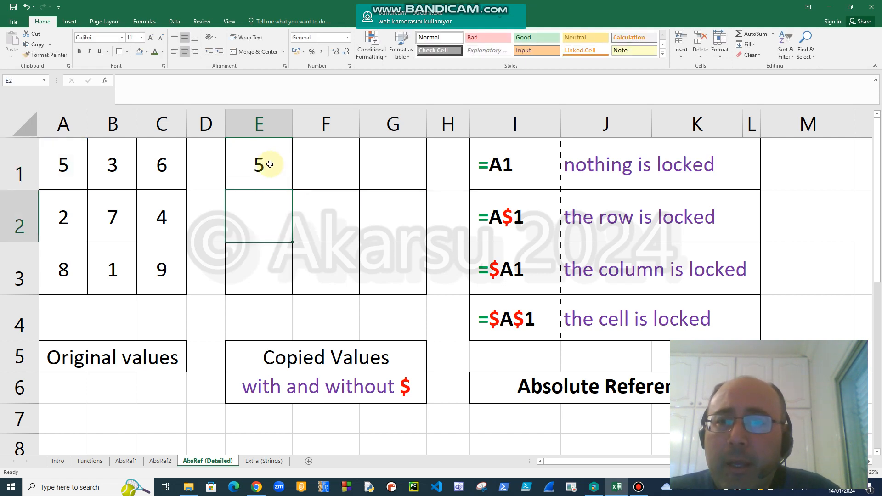
Check the formula in E1 and fill it across the row to G1.
{"action": "double_click", "coordinate": [270, 164]}
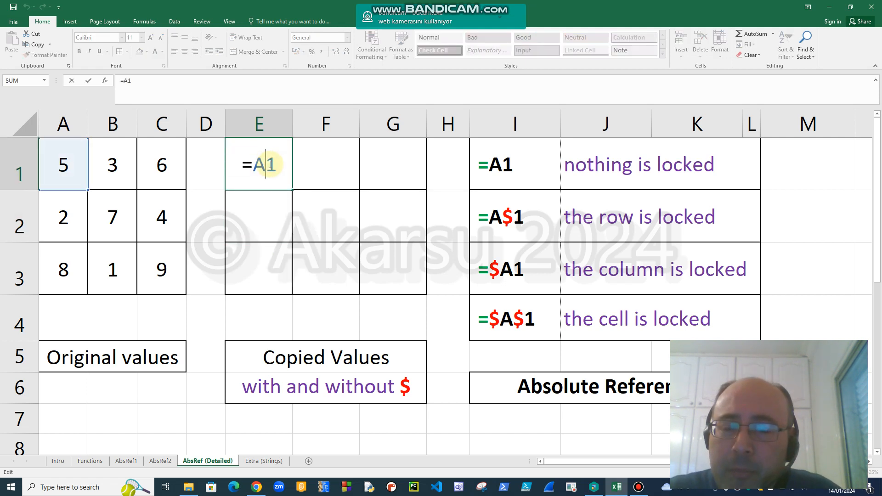
{"action": "key", "text": "Escape"}
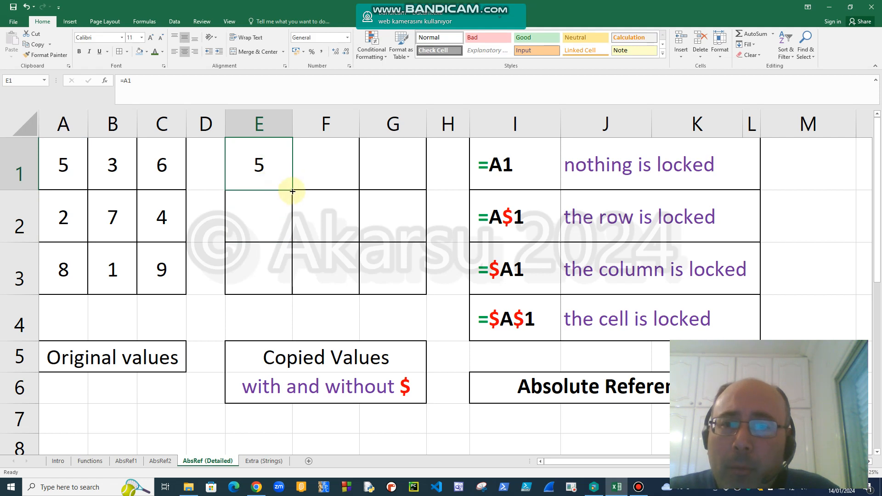
{"action": "left_click_drag", "start_coordinate": [293, 190], "coordinate": [407, 182]}
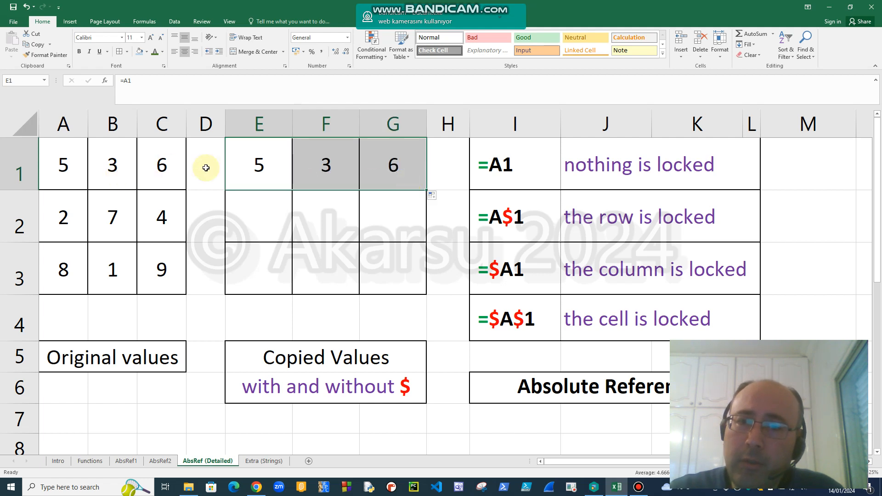
Examine the formulas in F1, G1 and E1 to compare how the column reference changes across the row.
{"action": "double_click", "coordinate": [325, 166]}
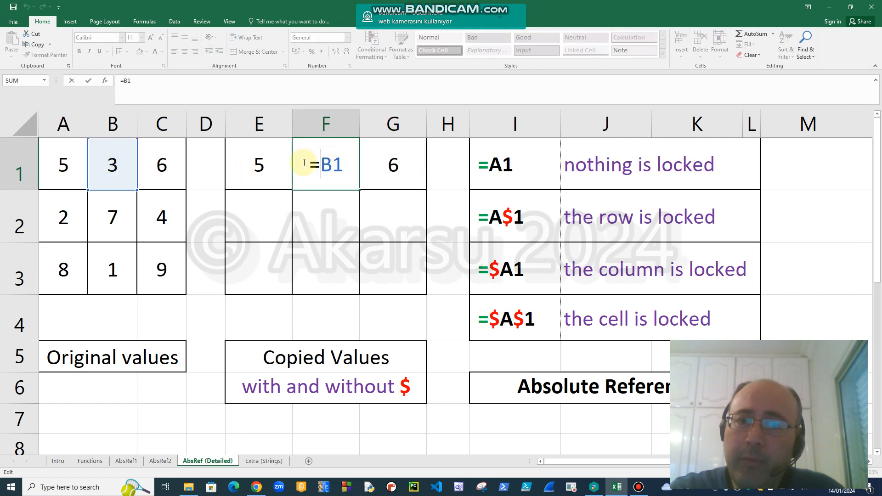
{"action": "left_click", "coordinate": [387, 167]}
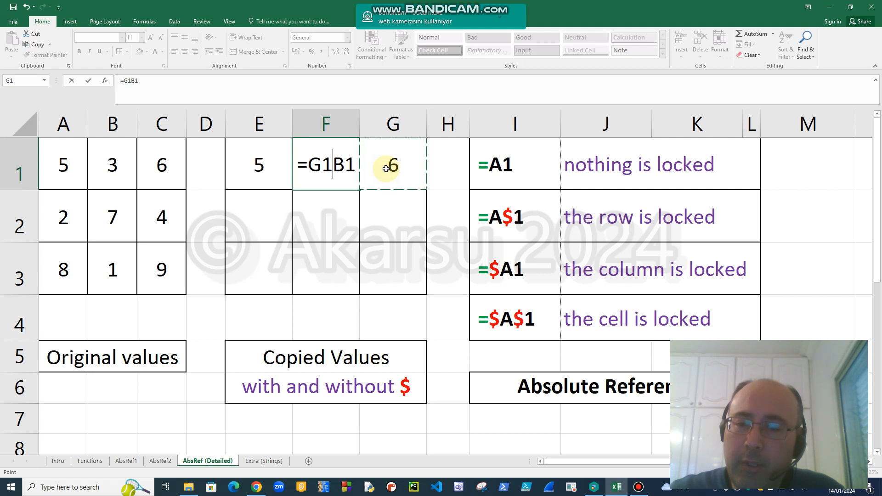
{"action": "key", "text": "Escape"}
{"action": "double_click", "coordinate": [387, 166]}
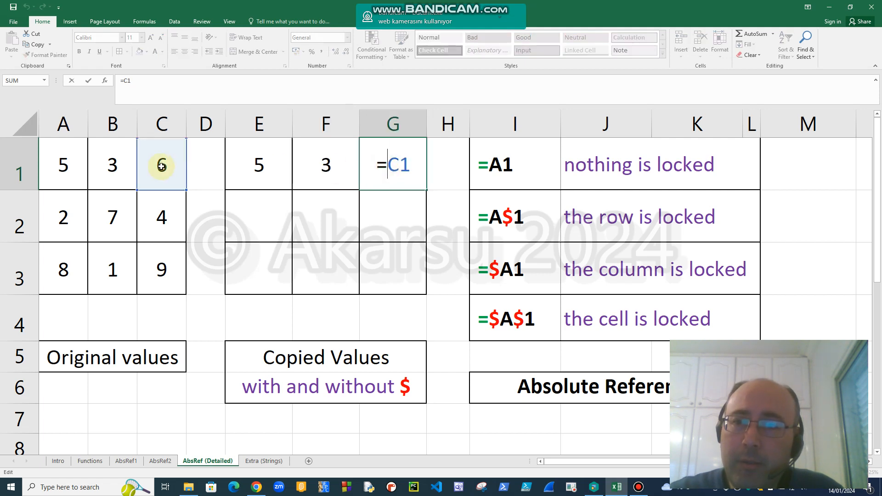
{"action": "key", "text": "ctrl+Return"}
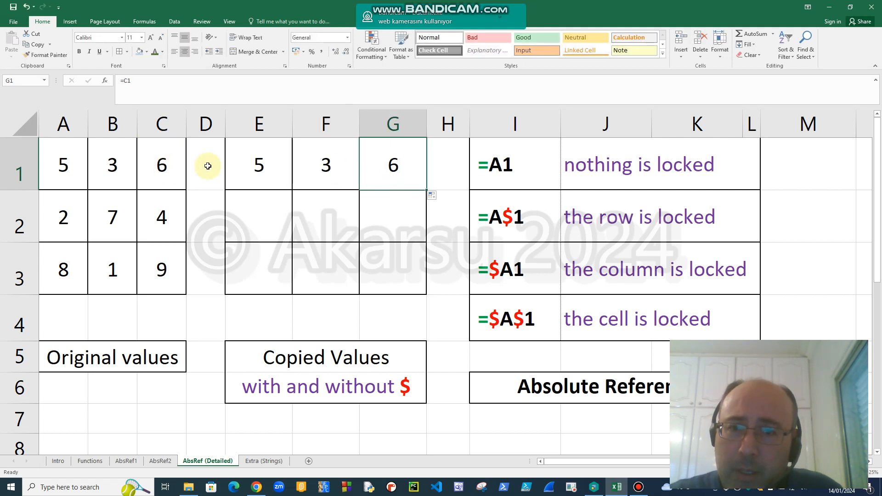
{"action": "double_click", "coordinate": [258, 165]}
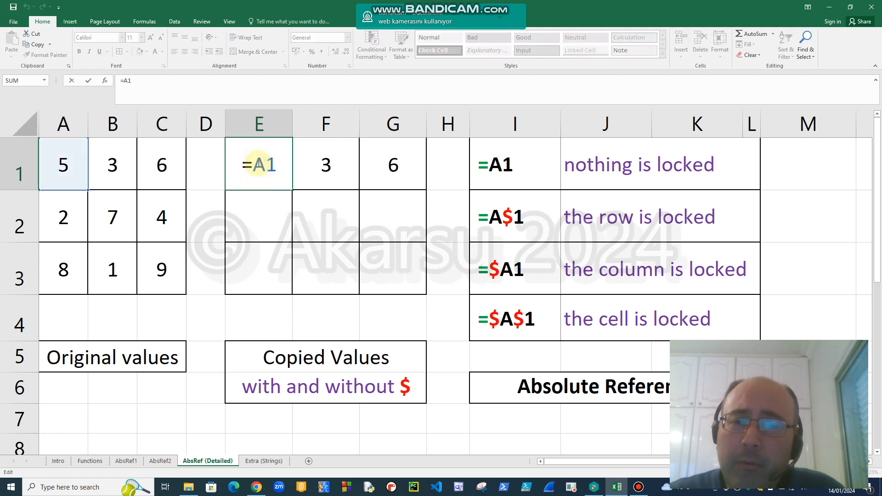
{"action": "left_click", "coordinate": [317, 175]}
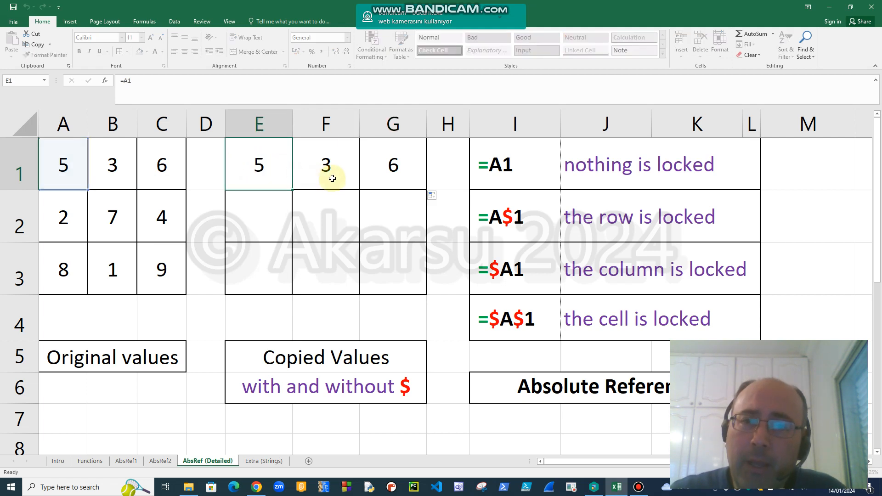
{"action": "left_click", "coordinate": [387, 166]}
{"action": "double_click", "coordinate": [387, 166]}
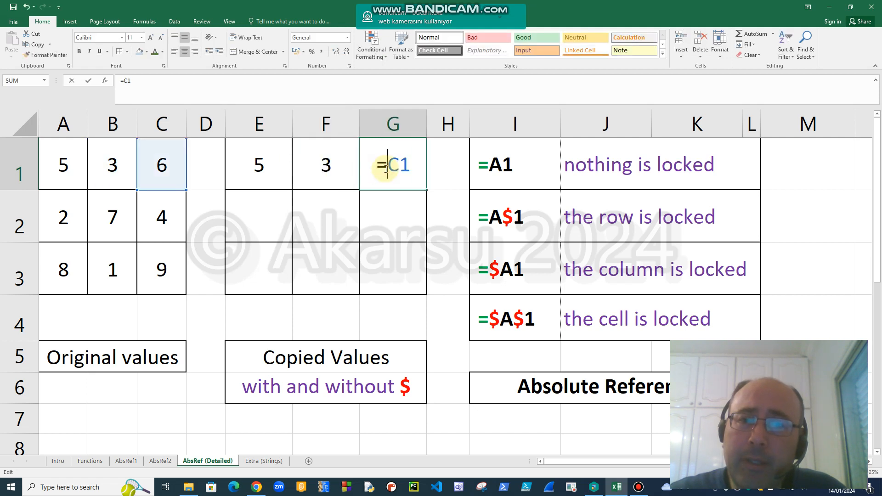
{"action": "key", "text": "ctrl+Return"}
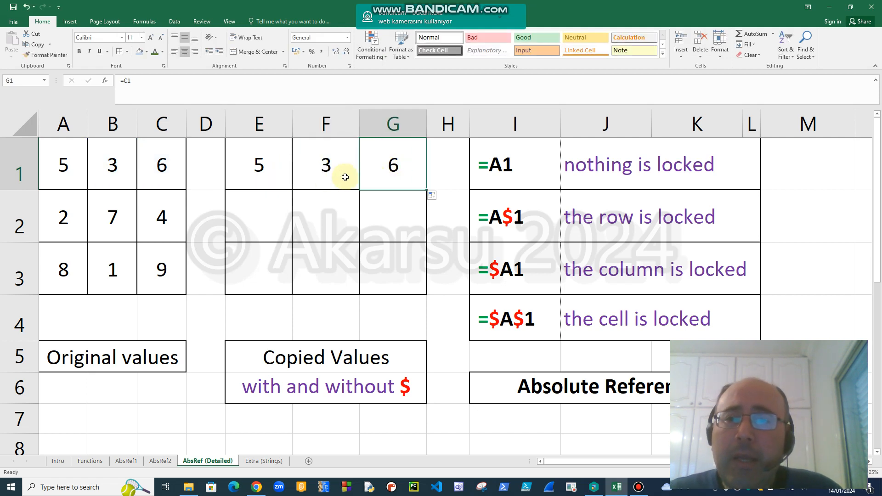
Fill the unlocked =A1 formula from E1 down to E3 and inspect the formulas in E1, E2 and E3.
{"action": "left_click", "coordinate": [263, 170]}
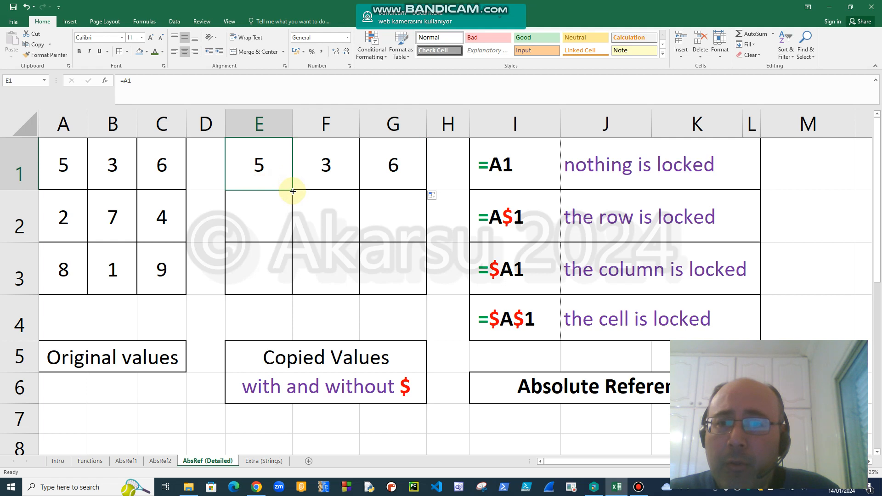
{"action": "left_click_drag", "start_coordinate": [293, 192], "coordinate": [281, 280]}
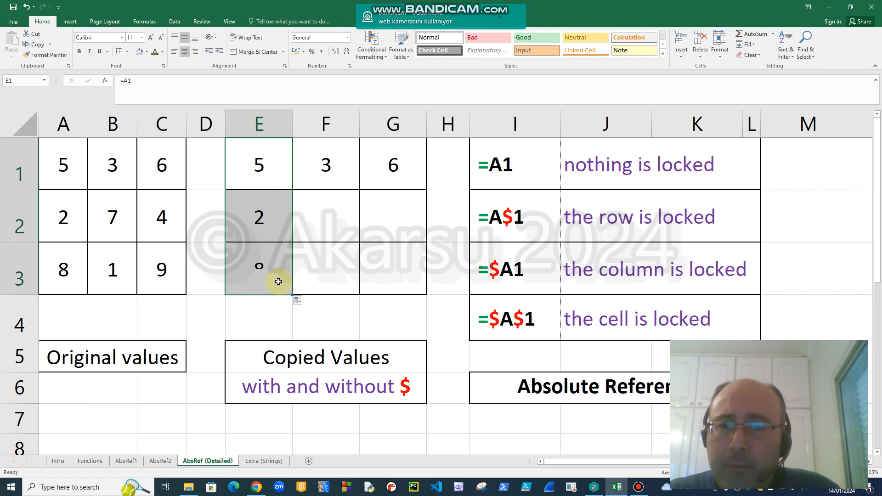
{"action": "double_click", "coordinate": [260, 164]}
{"action": "left_click", "coordinate": [259, 212]}
{"action": "double_click", "coordinate": [261, 208]}
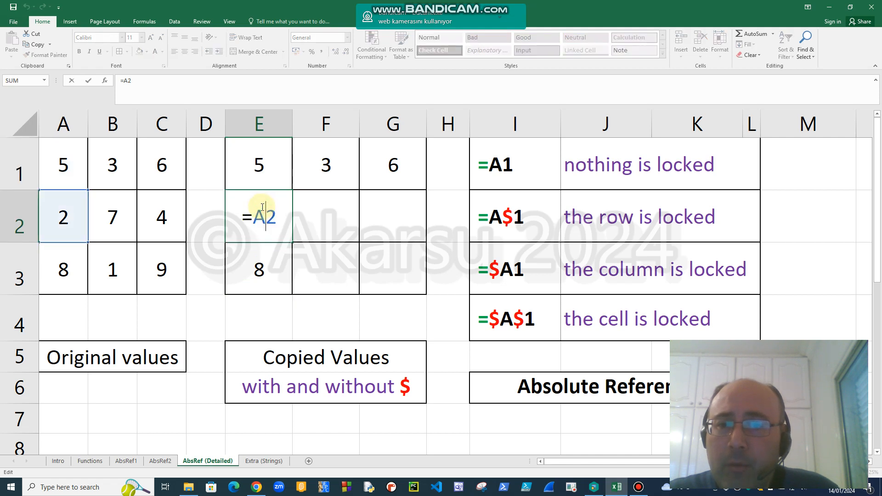
{"action": "key", "text": "Escape"}
{"action": "double_click", "coordinate": [261, 261]}
{"action": "key", "text": "Escape"}
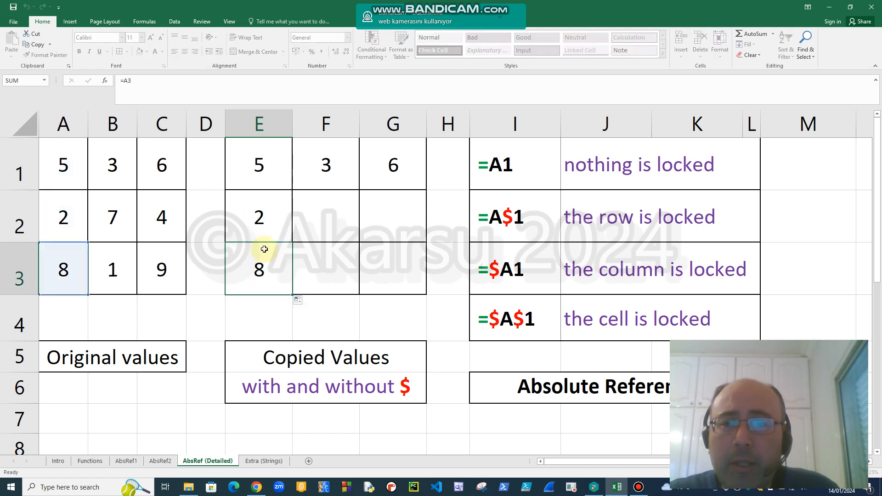
{"action": "double_click", "coordinate": [259, 163]}
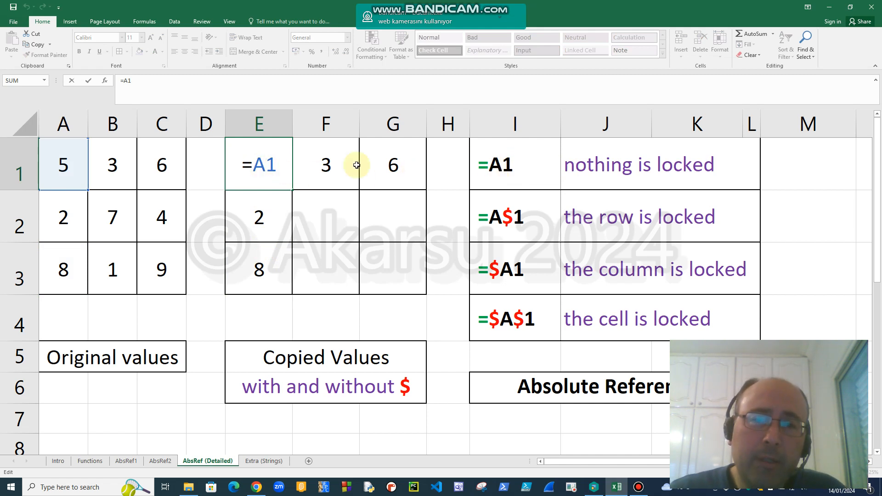
{"action": "left_click", "coordinate": [265, 161]}
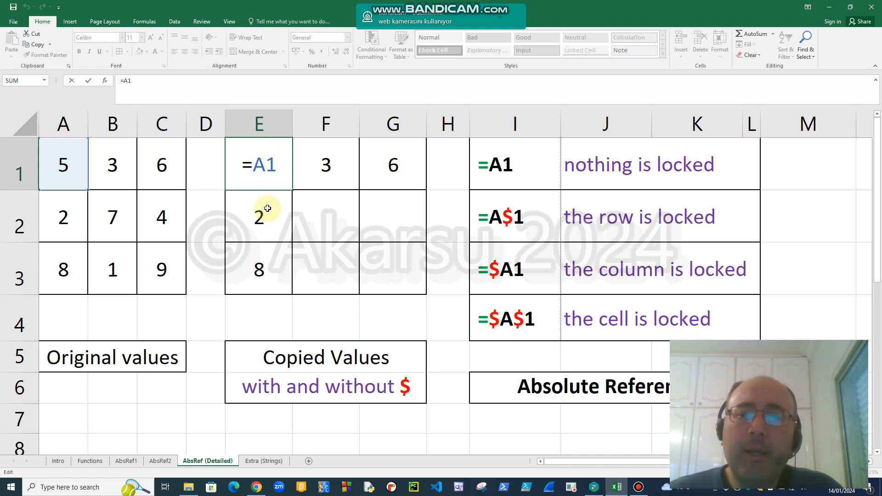
Clear the copied formulas from F1, G1, E2 and E3, keeping only the one in E1.
{"action": "left_click", "coordinate": [330, 170]}
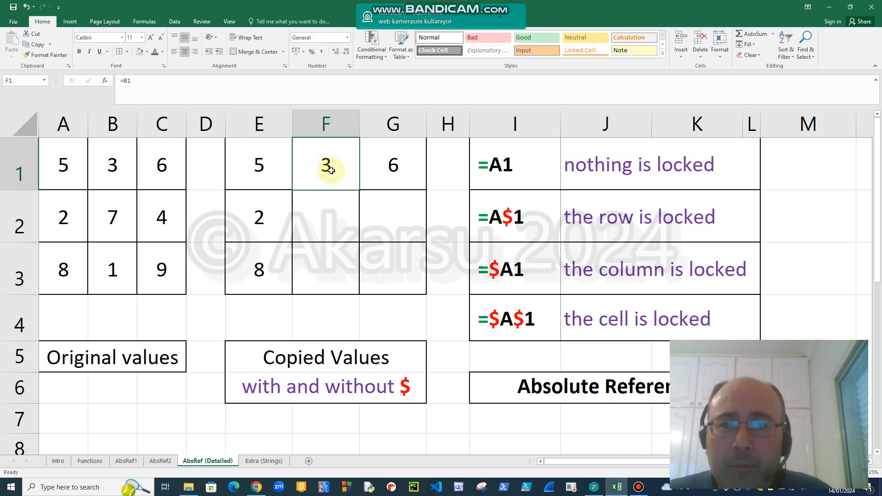
{"action": "key", "text": "Delete"}
{"action": "key", "text": "Right"}
{"action": "key", "text": "Delete"}
{"action": "key", "text": "Down"}
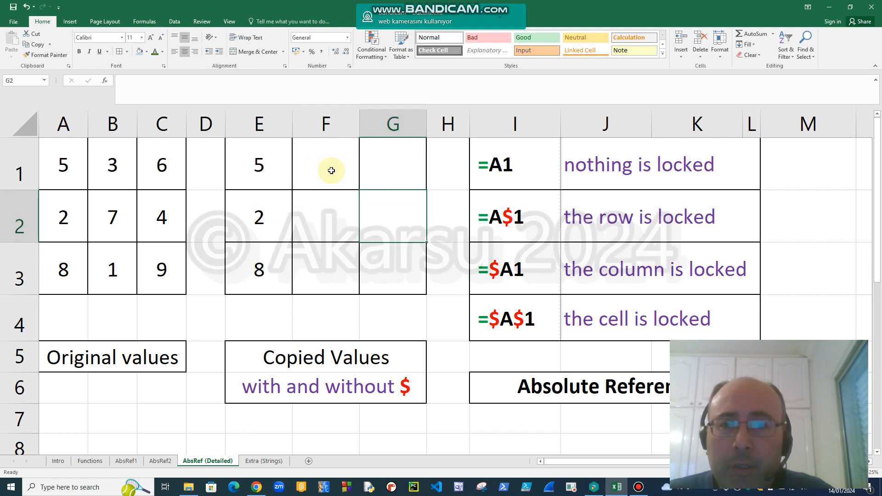
{"action": "key", "text": "Left"}
{"action": "key", "text": "Left"}
{"action": "key", "text": "Delete"}
{"action": "key", "text": "Down"}
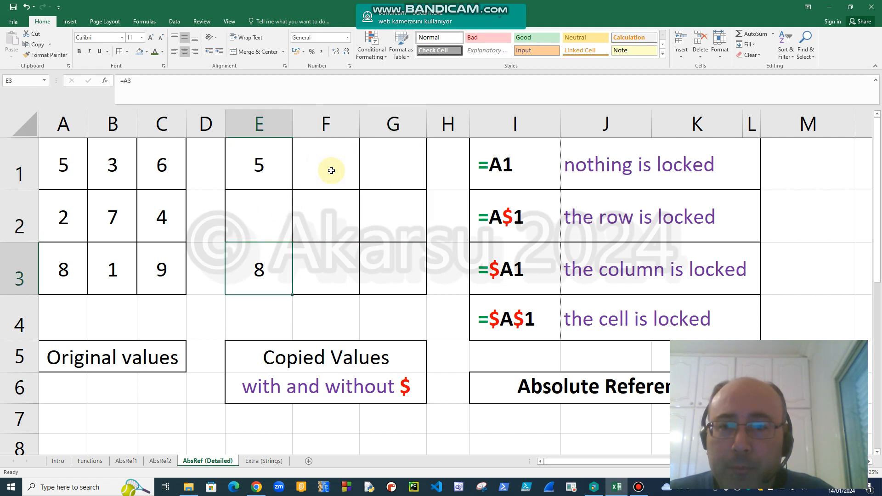
{"action": "key", "text": "Delete"}
Lock the row in E1's reference by changing the formula to =A$1.
{"action": "key", "text": "Up"}
{"action": "key", "text": "Up"}
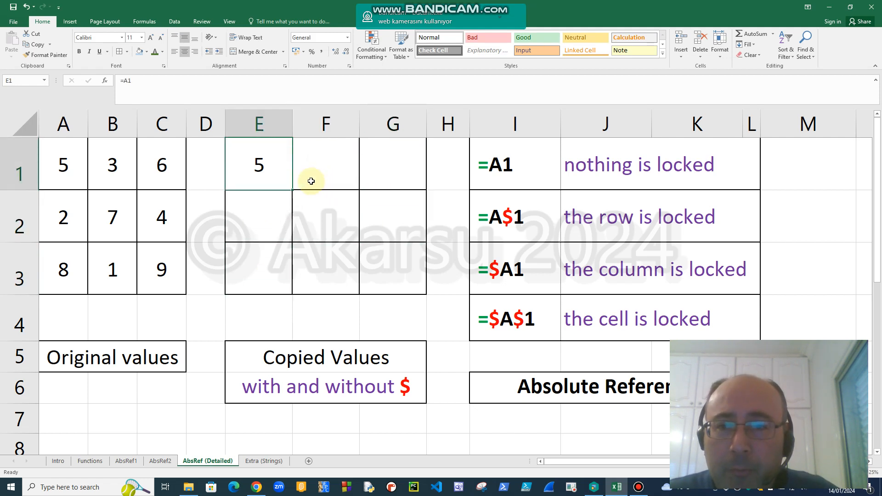
{"action": "double_click", "coordinate": [259, 165]}
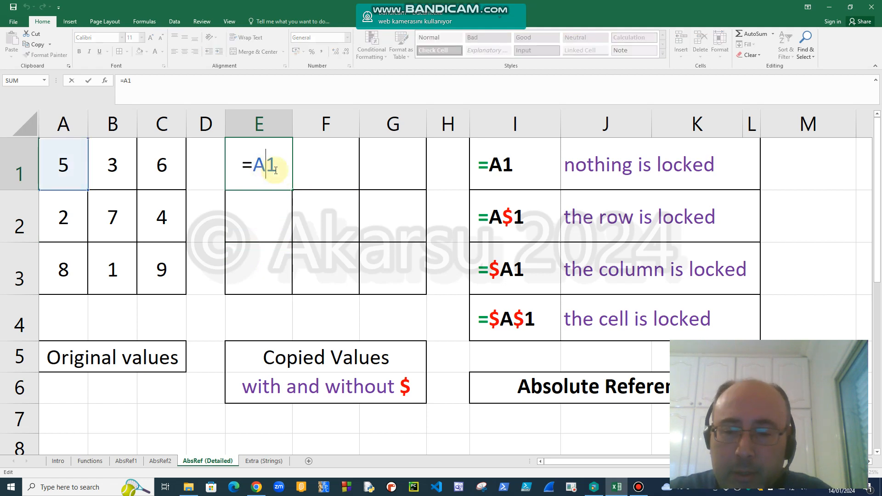
{"action": "type", "text": "$"}
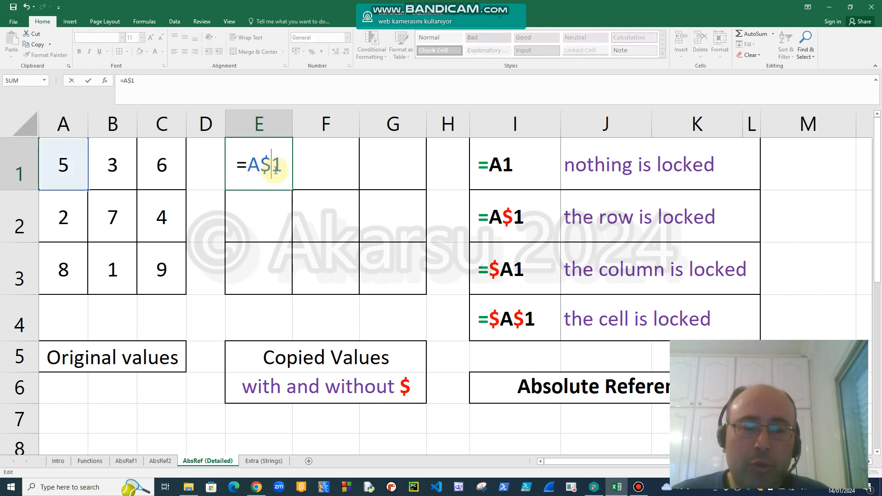
{"action": "key", "text": "Return"}
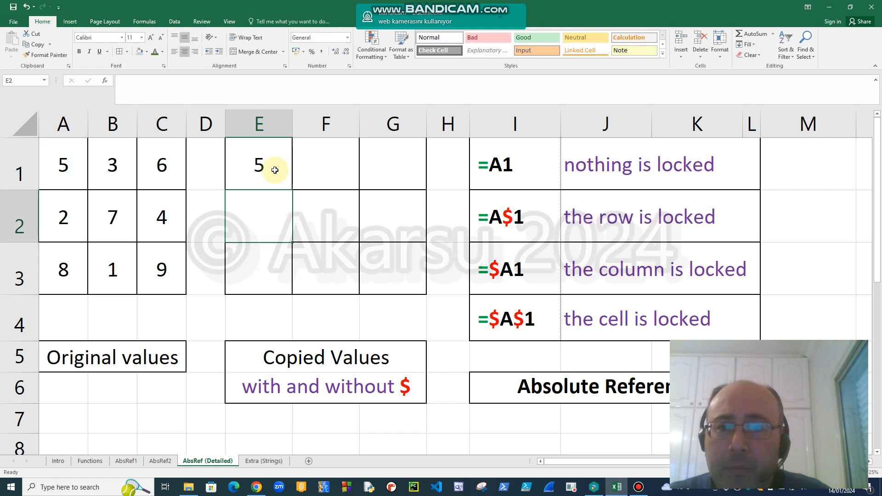
Fill the row-locked formula from E1 down to E3 and inspect the formula in each of the three cells.
{"action": "left_click", "coordinate": [275, 170]}
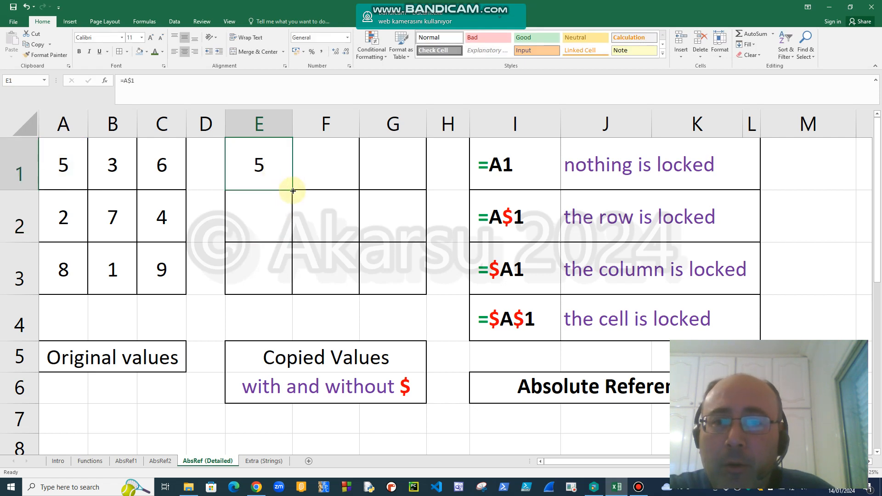
{"action": "left_click_drag", "start_coordinate": [292, 189], "coordinate": [272, 291]}
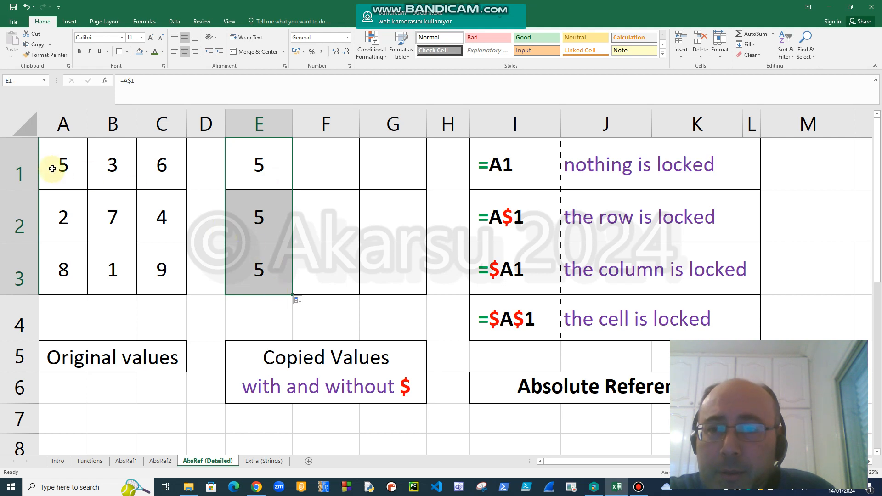
{"action": "double_click", "coordinate": [259, 158]}
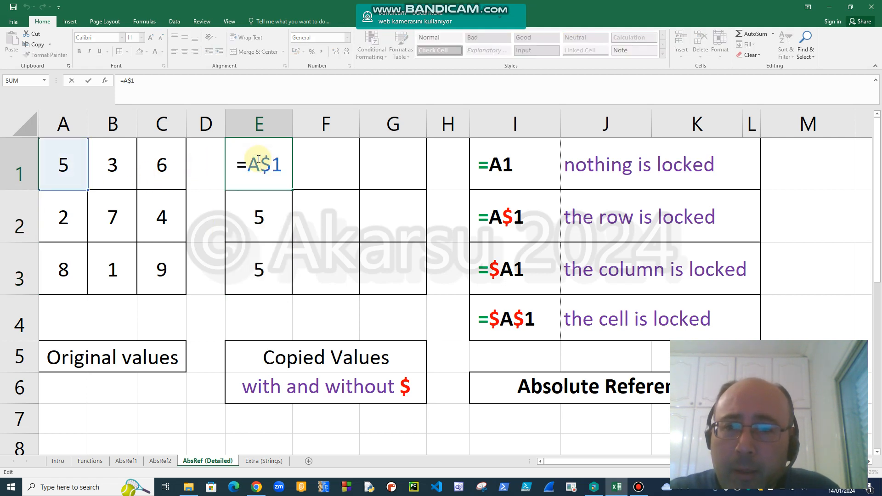
{"action": "key", "text": "Escape"}
{"action": "double_click", "coordinate": [273, 218]}
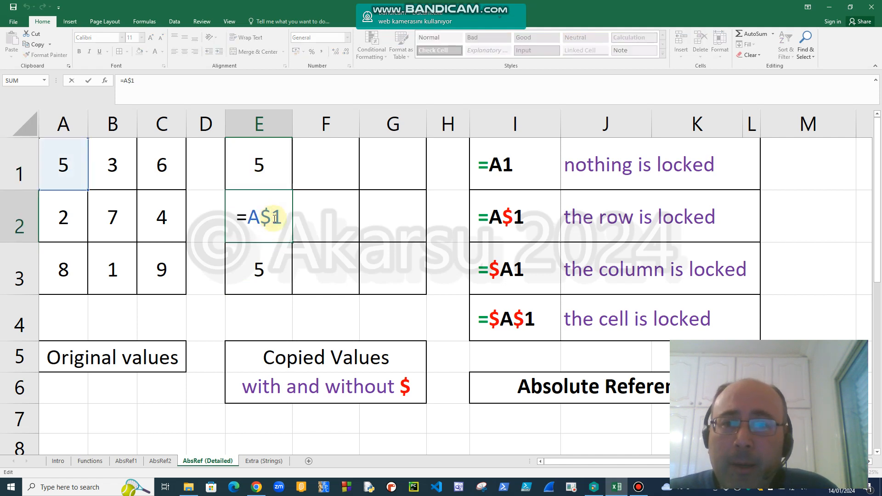
{"action": "key", "text": "Escape"}
{"action": "double_click", "coordinate": [261, 269]}
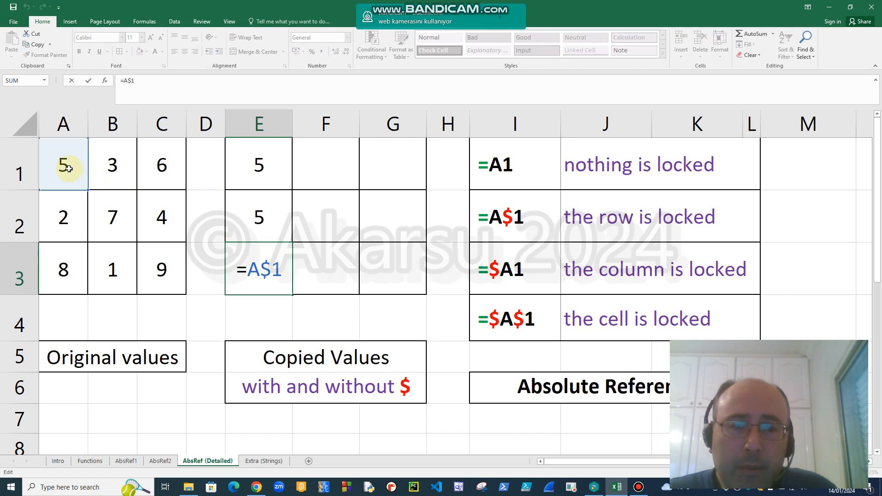
{"action": "key", "text": "Escape"}
Review the =A$1 formula in E1, fill it across to G1, and inspect the copies in F1 and G1.
{"action": "left_click", "coordinate": [252, 171]}
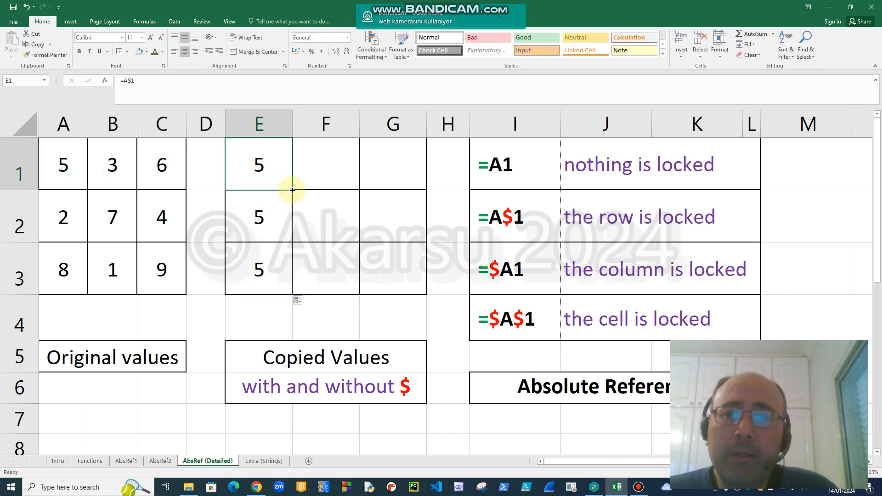
{"action": "double_click", "coordinate": [258, 169]}
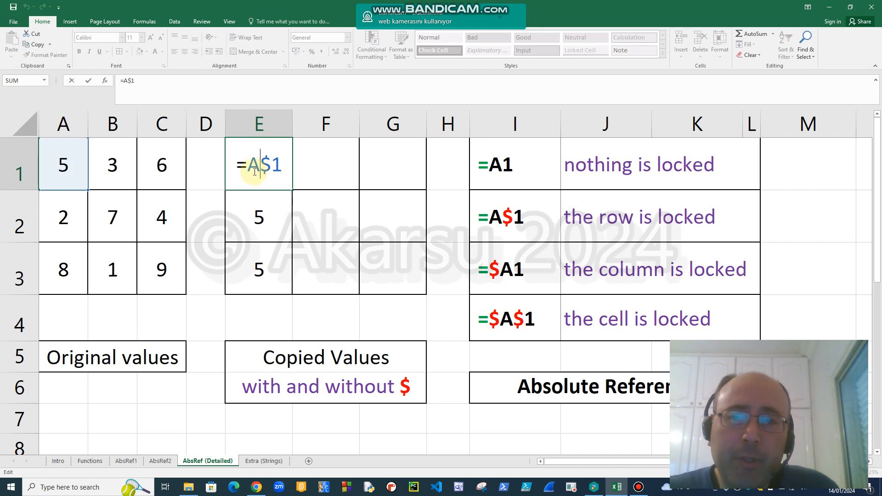
{"action": "key", "text": "Escape"}
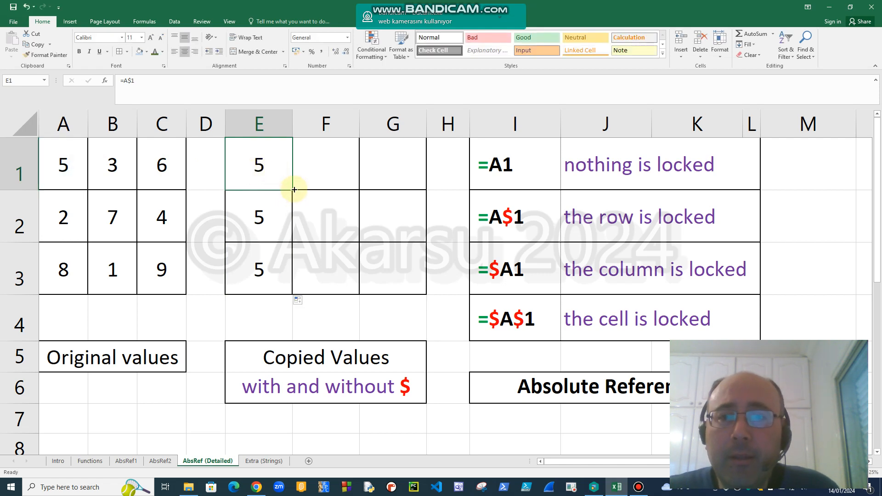
{"action": "left_click_drag", "start_coordinate": [292, 188], "coordinate": [406, 182]}
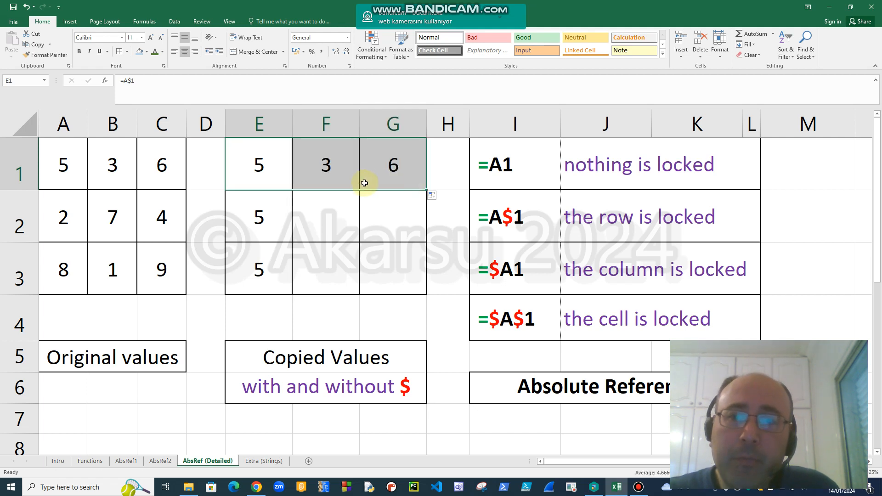
{"action": "double_click", "coordinate": [326, 169]}
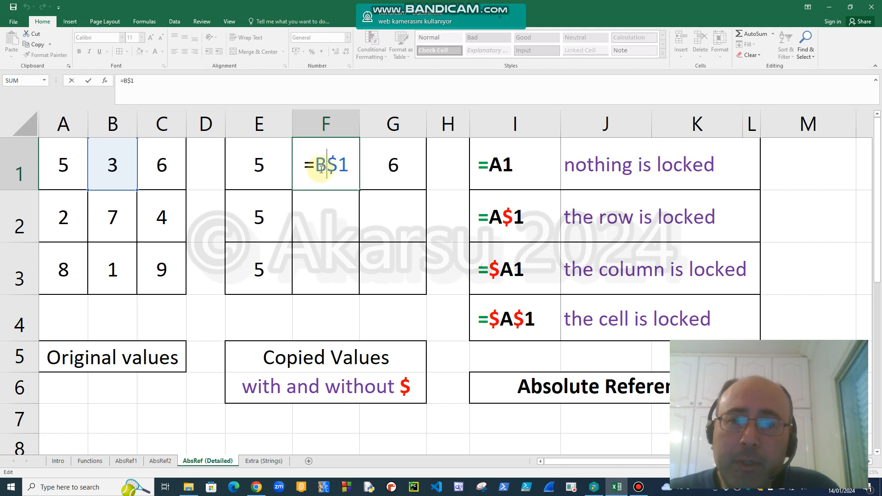
{"action": "key", "text": "Escape"}
{"action": "double_click", "coordinate": [394, 167]}
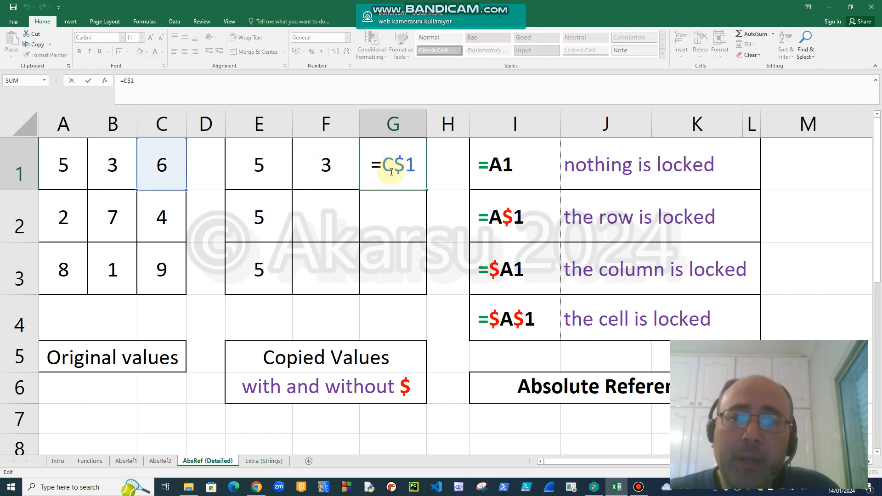
{"action": "key", "text": "Escape"}
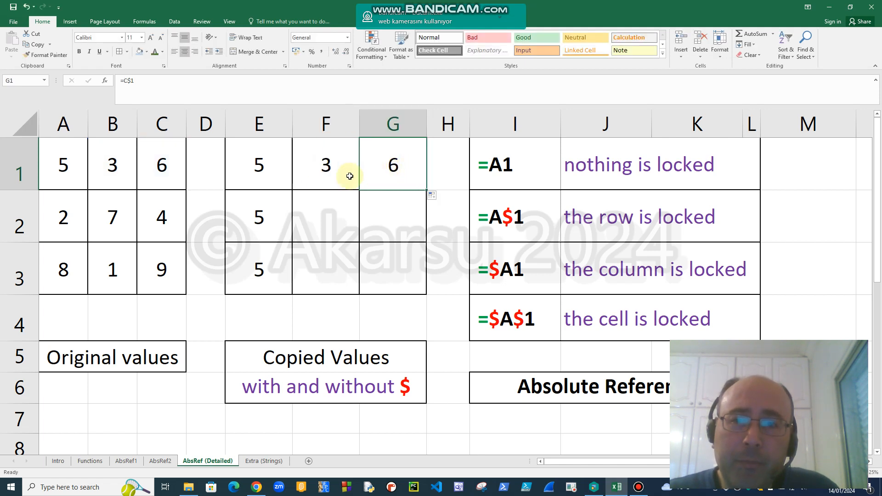
Clear the row-locked copies from F1, G1, E2 and E3, leaving the formula in E1.
{"action": "left_click", "coordinate": [317, 175]}
{"action": "key", "text": "Delete"}
{"action": "key", "text": "Right"}
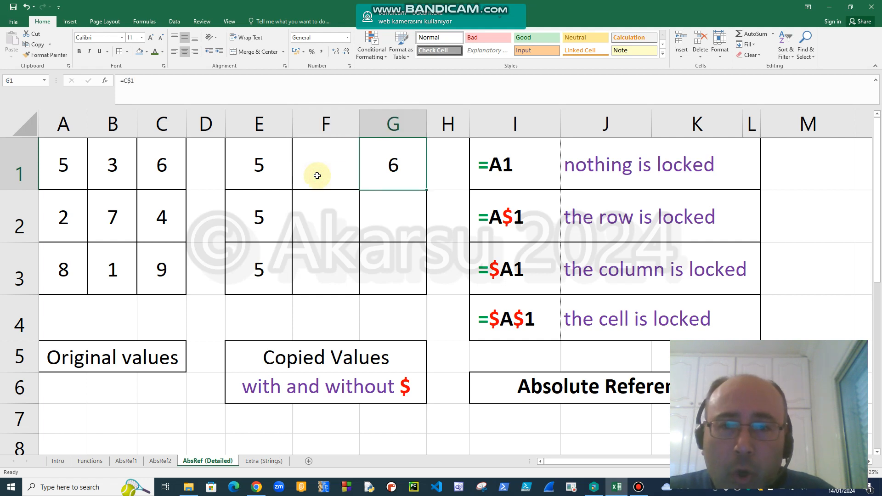
{"action": "key", "text": "Delete"}
{"action": "key", "text": "Down"}
{"action": "key", "text": "Left"}
{"action": "key", "text": "Left"}
{"action": "key", "text": "Delete"}
{"action": "key", "text": "Down"}
{"action": "key", "text": "Delete"}
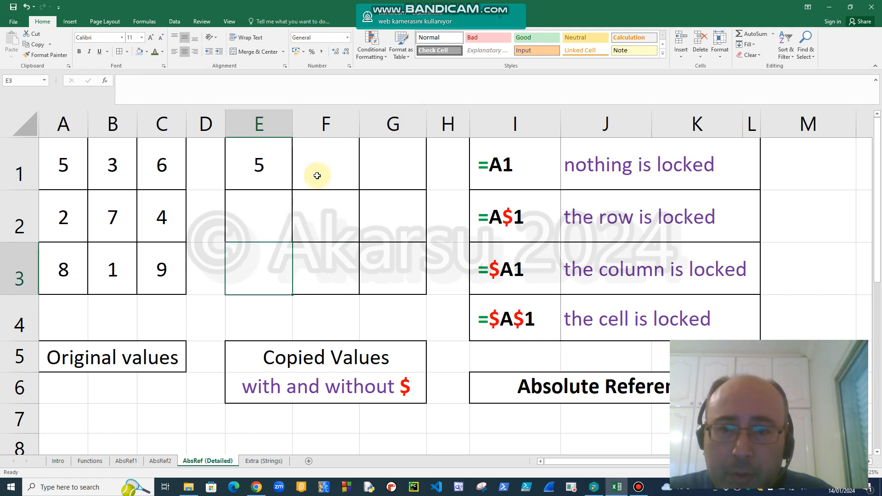
Lock the column instead of the row in E1 by changing the formula to =$A1.
{"action": "key", "text": "Up"}
{"action": "key", "text": "Up"}
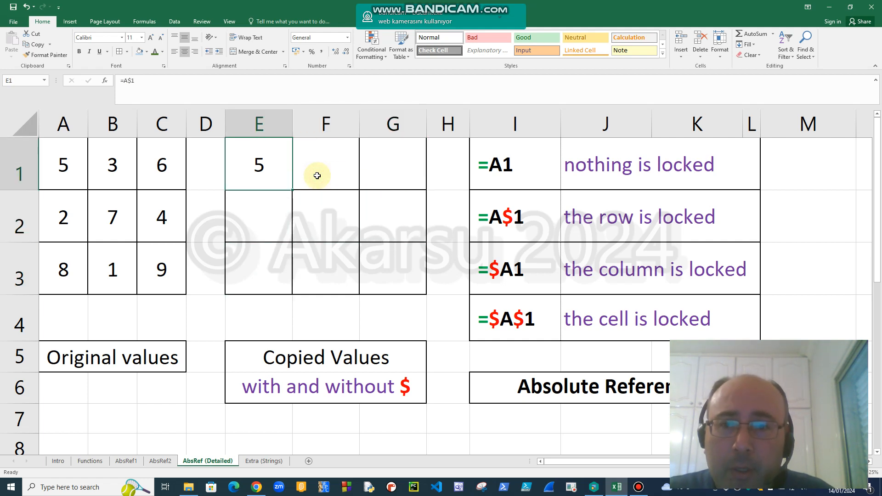
{"action": "double_click", "coordinate": [261, 164]}
{"action": "key", "text": "Left"}
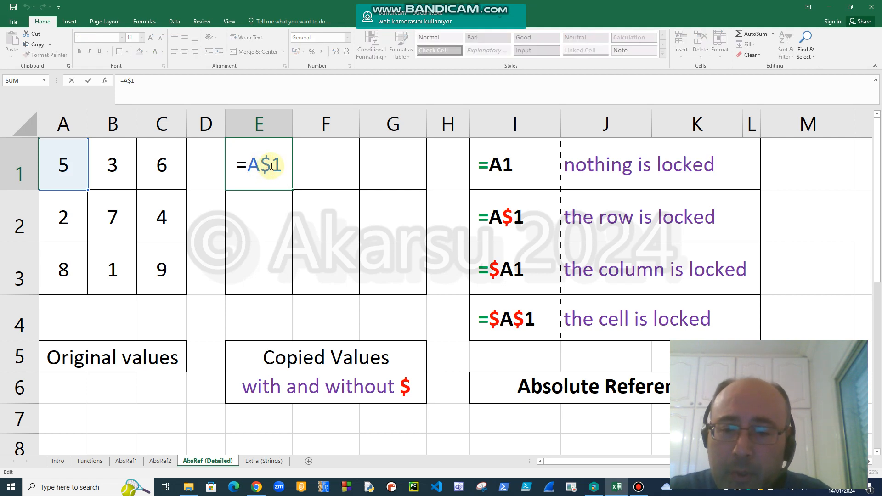
{"action": "type", "text": "$"}
{"action": "key", "text": "Right"}
{"action": "key", "text": "Delete"}
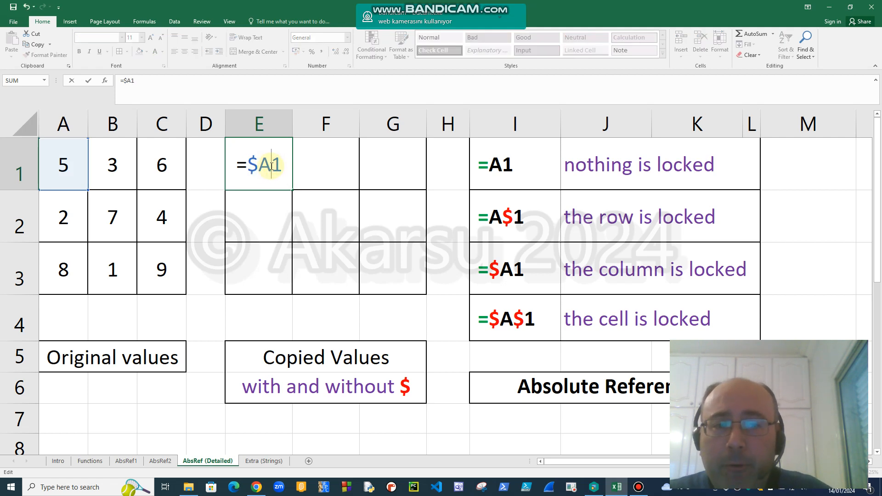
{"action": "key", "text": "Left"}
{"action": "key", "text": "Left"}
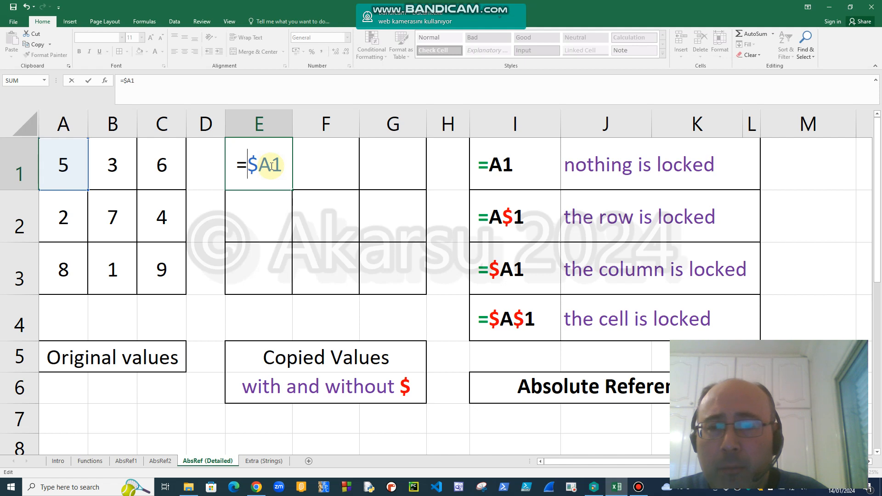
{"action": "key", "text": "Right"}
{"action": "key", "text": "Right"}
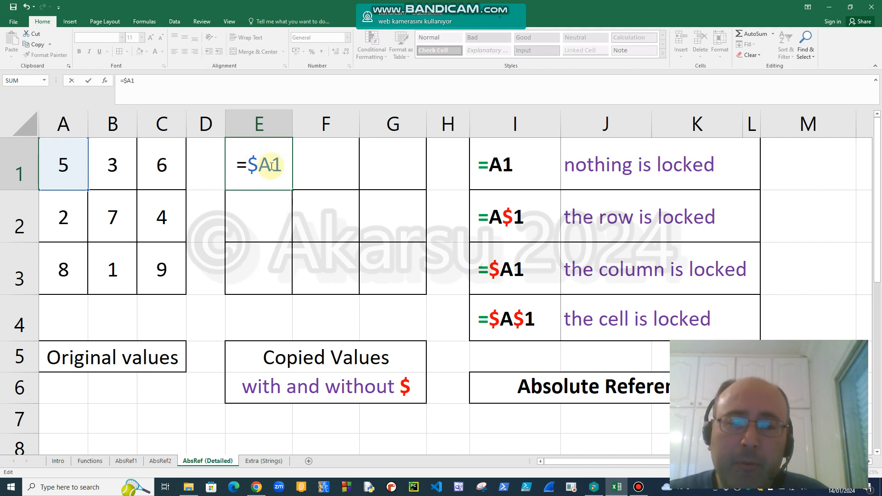
{"action": "key", "text": "Right"}
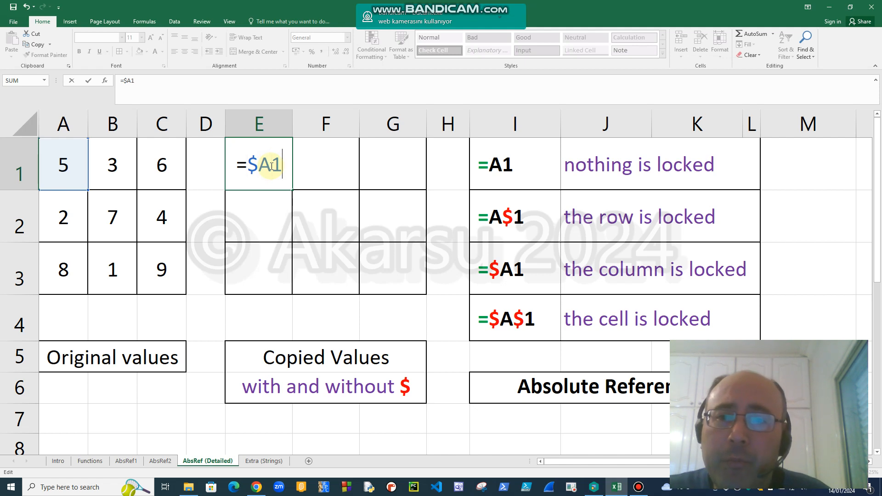
{"action": "key", "text": "Return"}
Review the =$A1 formula in E1, fill it across to G1, and inspect the copies in F1 and G1.
{"action": "double_click", "coordinate": [271, 166]}
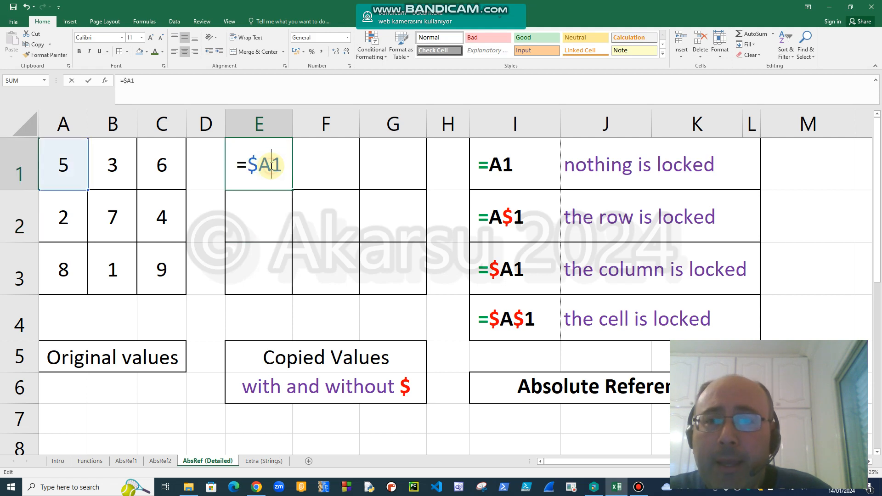
{"action": "key", "text": "Escape"}
{"action": "left_click", "coordinate": [273, 170]}
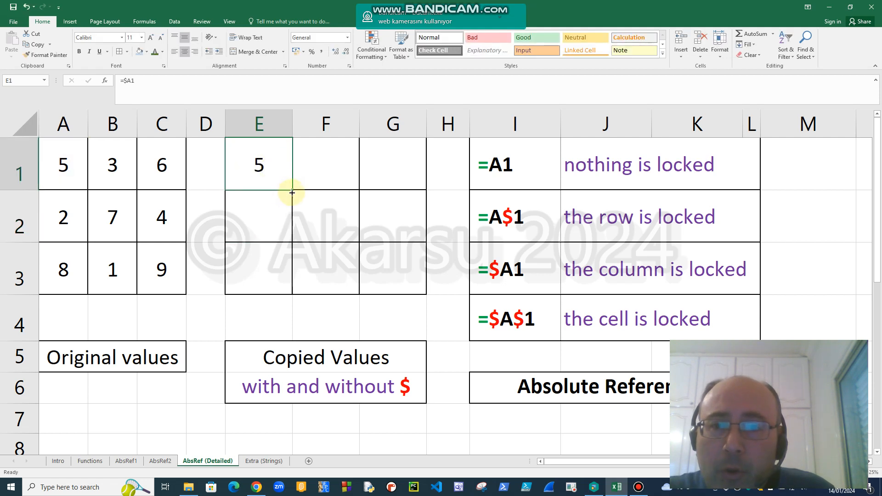
{"action": "left_click_drag", "start_coordinate": [293, 190], "coordinate": [412, 182]}
{"action": "double_click", "coordinate": [324, 169]}
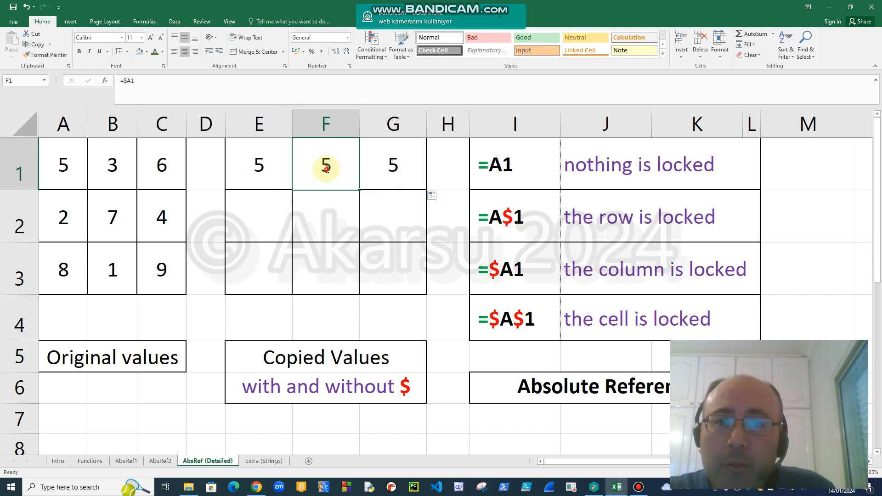
{"action": "key", "text": "Escape"}
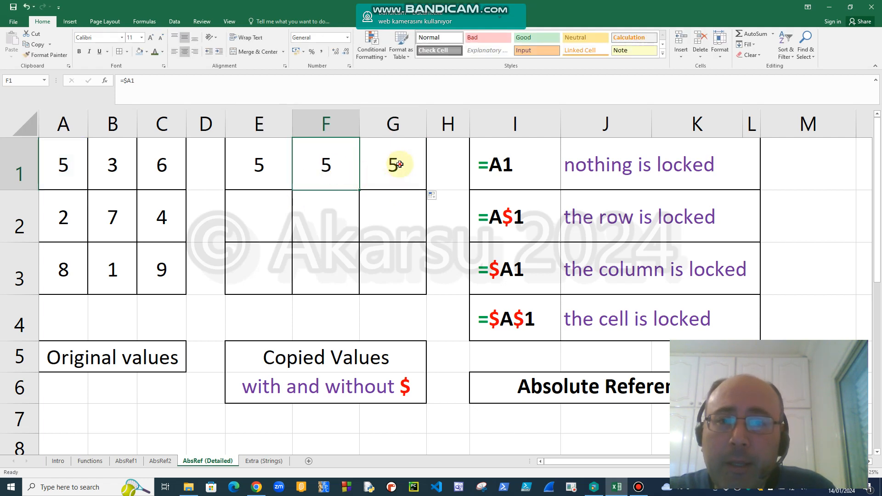
{"action": "double_click", "coordinate": [397, 164]}
{"action": "key", "text": "Escape"}
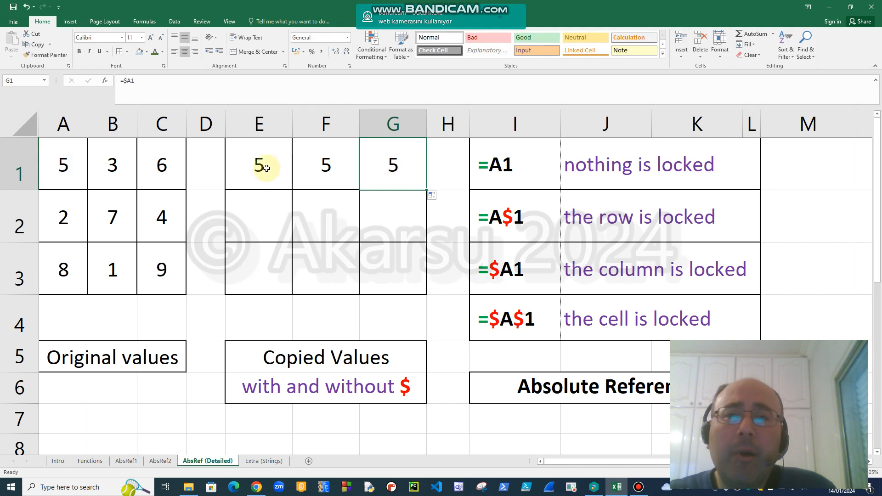
Recheck the column-locked formula in E1, fill it down to E3, and inspect the copies in E2 and E3.
{"action": "double_click", "coordinate": [265, 166]}
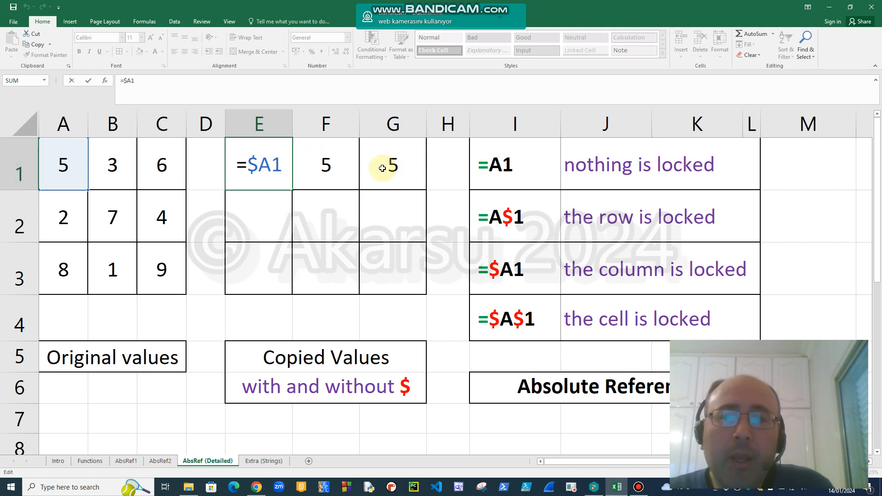
{"action": "key", "text": "Escape"}
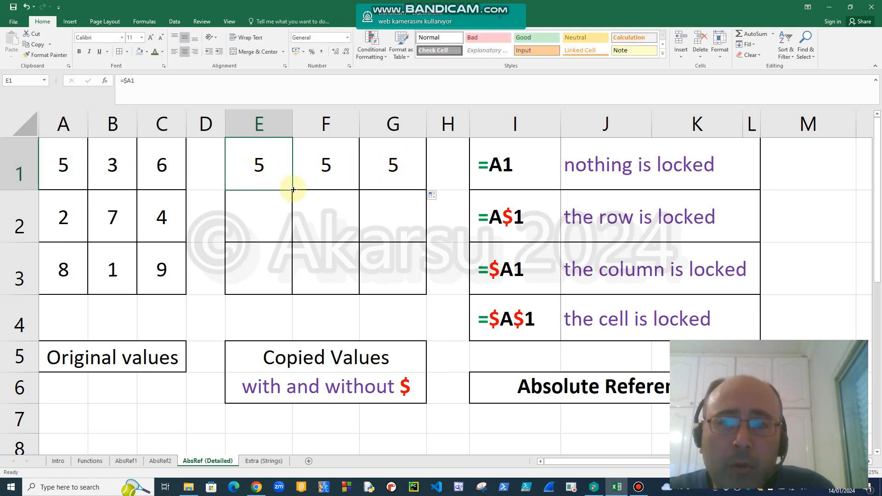
{"action": "left_click_drag", "start_coordinate": [291, 188], "coordinate": [284, 286]}
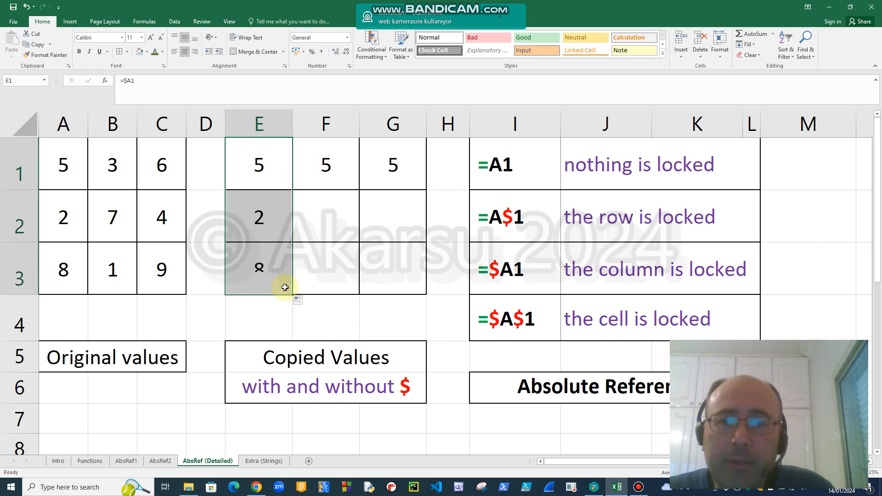
{"action": "double_click", "coordinate": [281, 216]}
{"action": "key", "text": "Escape"}
{"action": "double_click", "coordinate": [278, 260]}
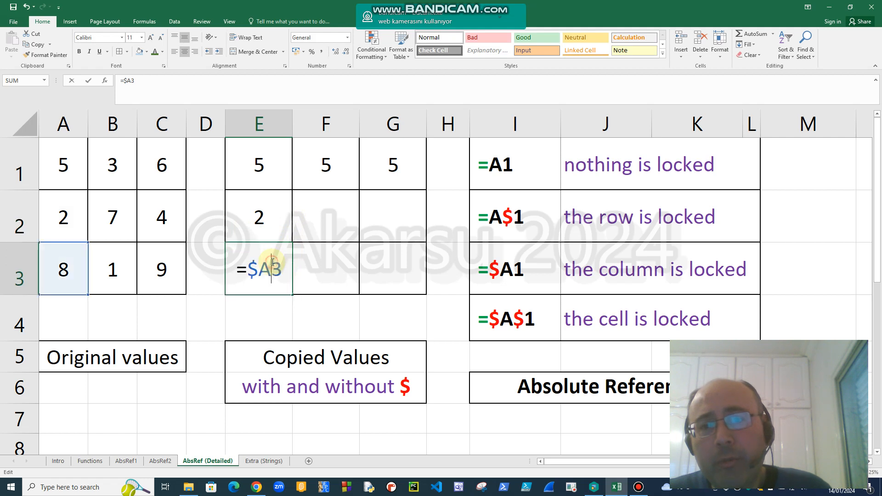
{"action": "key", "text": "Escape"}
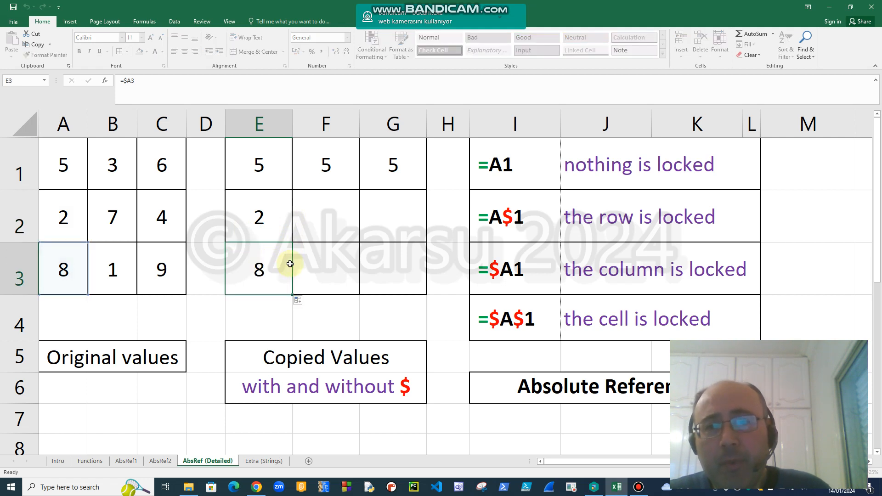
Clear the column-locked copies from E2, E3, F1 and G1, leaving the formula in E1.
{"action": "left_click", "coordinate": [261, 212]}
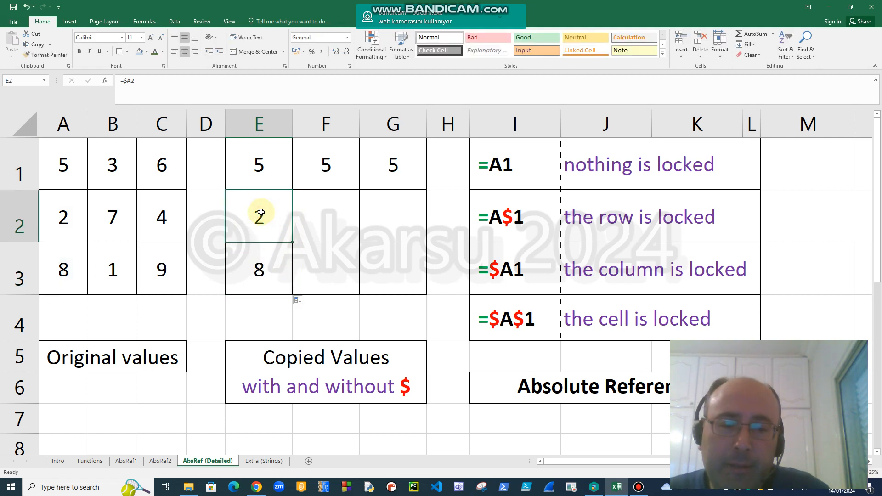
{"action": "key", "text": "Delete"}
{"action": "key", "text": "Down"}
{"action": "key", "text": "Delete"}
{"action": "key", "text": "Up"}
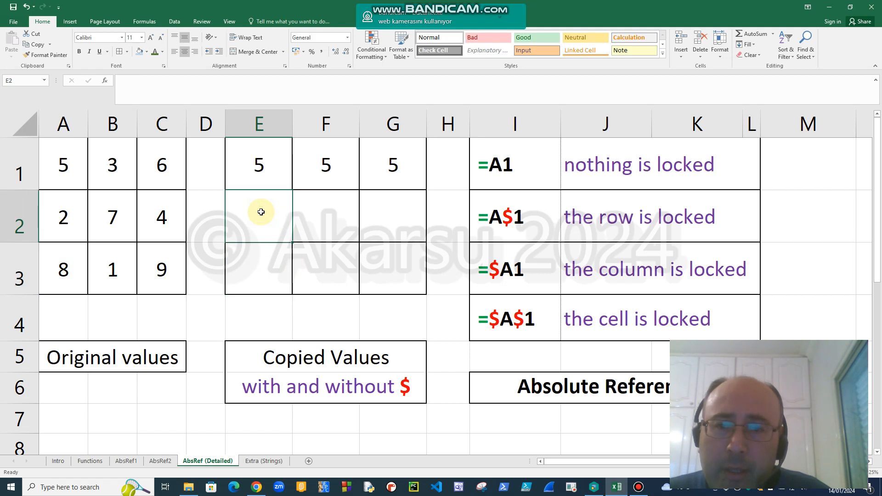
{"action": "key", "text": "Up"}
{"action": "key", "text": "Right"}
{"action": "key", "text": "Delete"}
{"action": "key", "text": "Right"}
{"action": "key", "text": "Delete"}
{"action": "key", "text": "Left"}
{"action": "key", "text": "Left"}
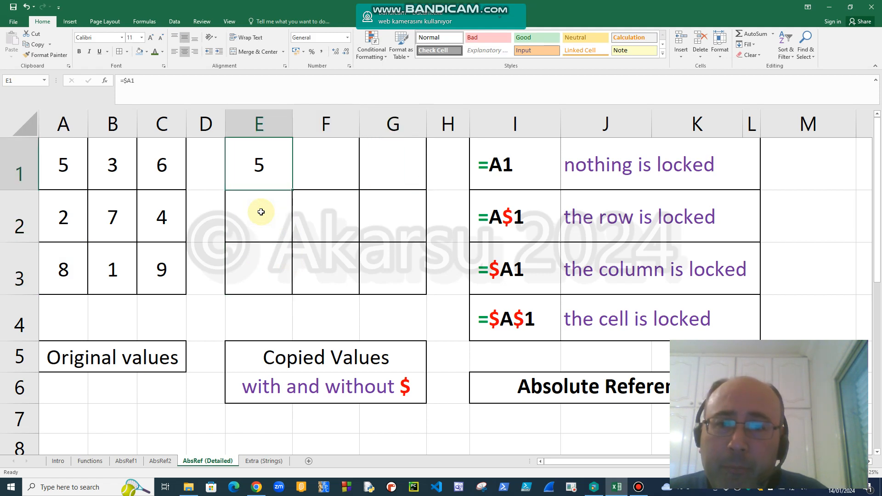
Lock both the column and the row in E1 by changing the formula to =$A$1.
{"action": "double_click", "coordinate": [249, 169]}
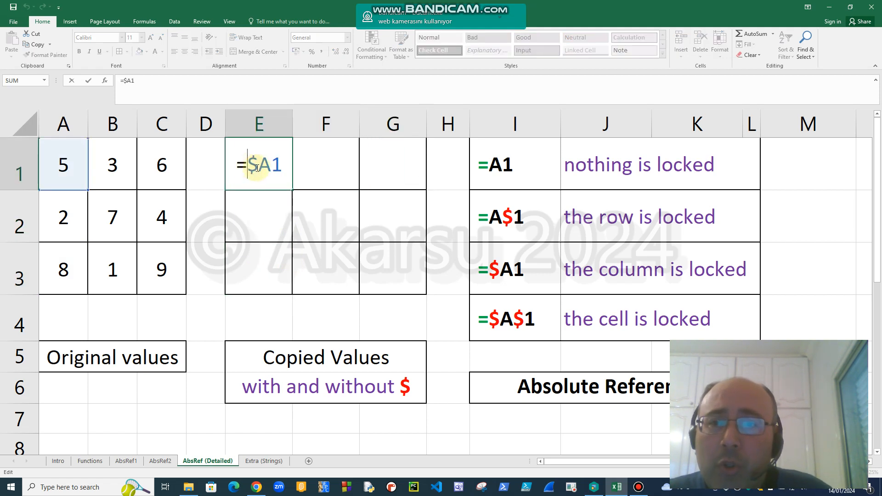
{"action": "left_click", "coordinate": [271, 165]}
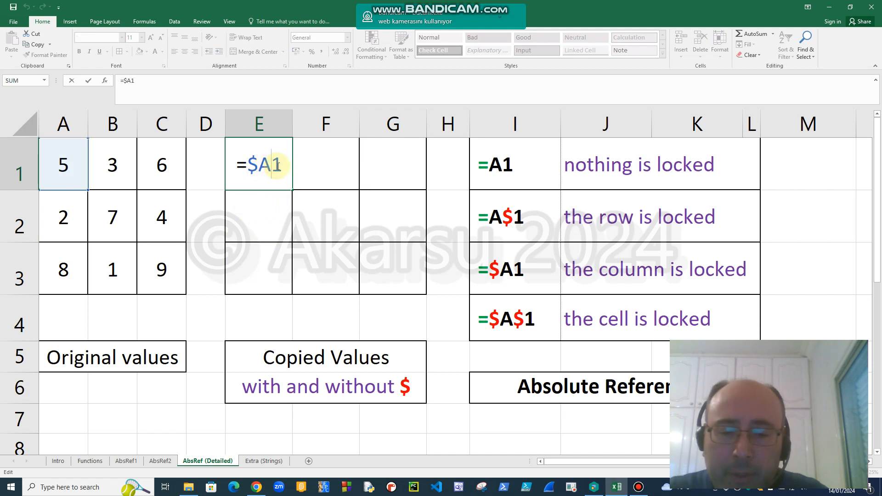
{"action": "type", "text": "$"}
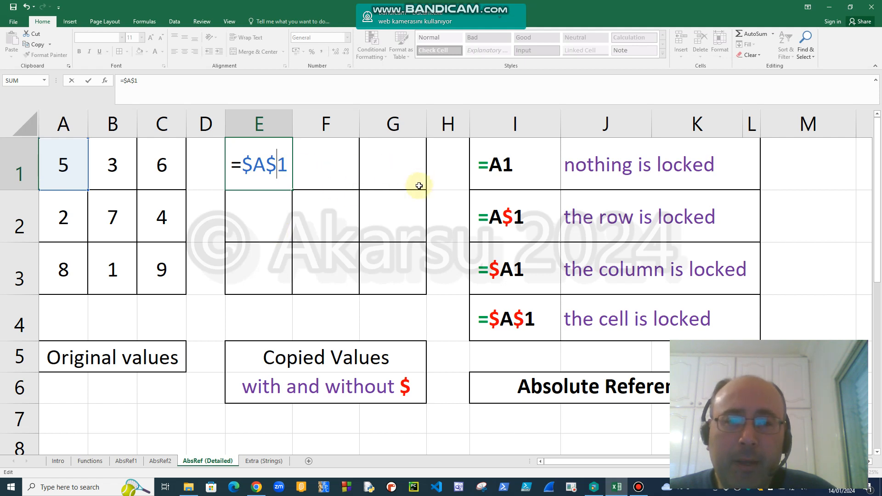
{"action": "key", "text": "Return"}
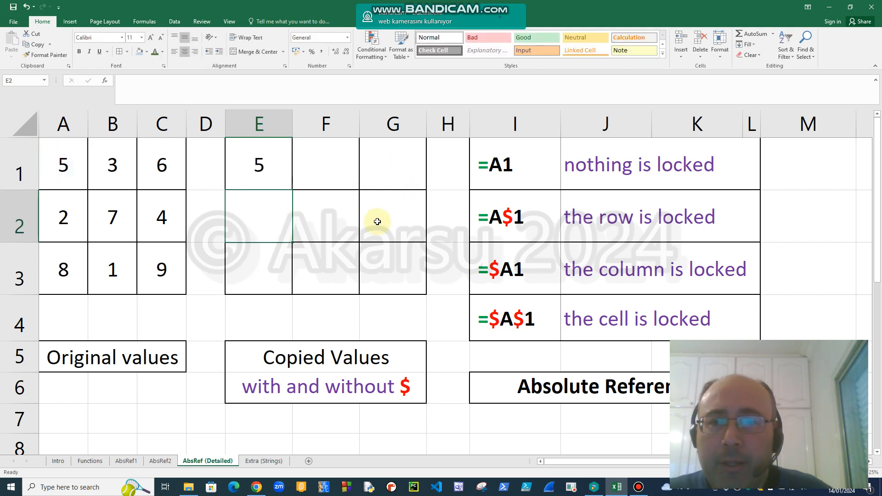
Fill the fully locked formula from E1 across to G1 and down to E3.
{"action": "left_click", "coordinate": [278, 169]}
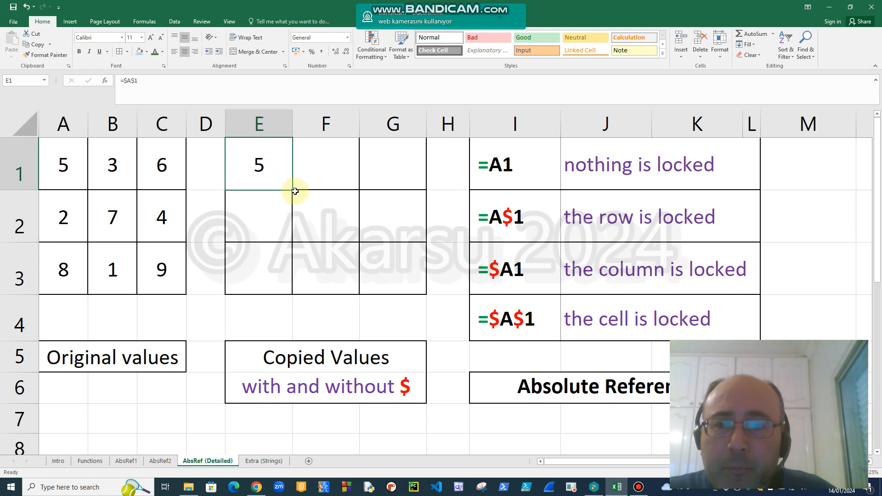
{"action": "left_click_drag", "start_coordinate": [292, 190], "coordinate": [405, 190]}
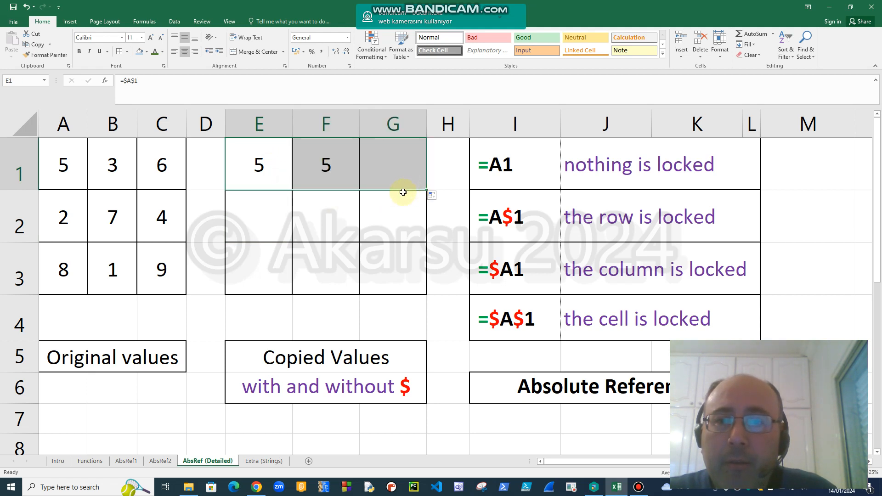
{"action": "left_click", "coordinate": [257, 177]}
{"action": "left_click_drag", "start_coordinate": [293, 189], "coordinate": [283, 278]}
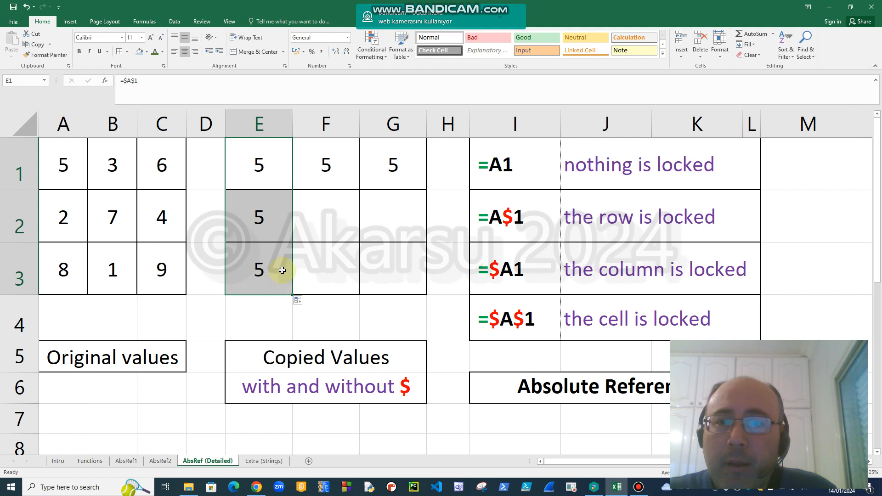
Inspect the fully locked formula in E1 and its copies in G1 and E3.
{"action": "double_click", "coordinate": [274, 173]}
{"action": "key", "text": "Escape"}
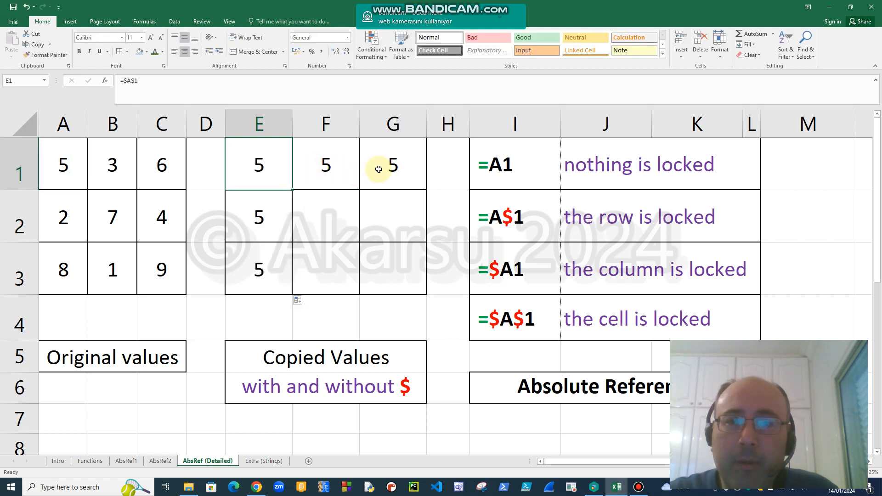
{"action": "double_click", "coordinate": [378, 166]}
{"action": "key", "text": "Escape"}
{"action": "double_click", "coordinate": [258, 267]}
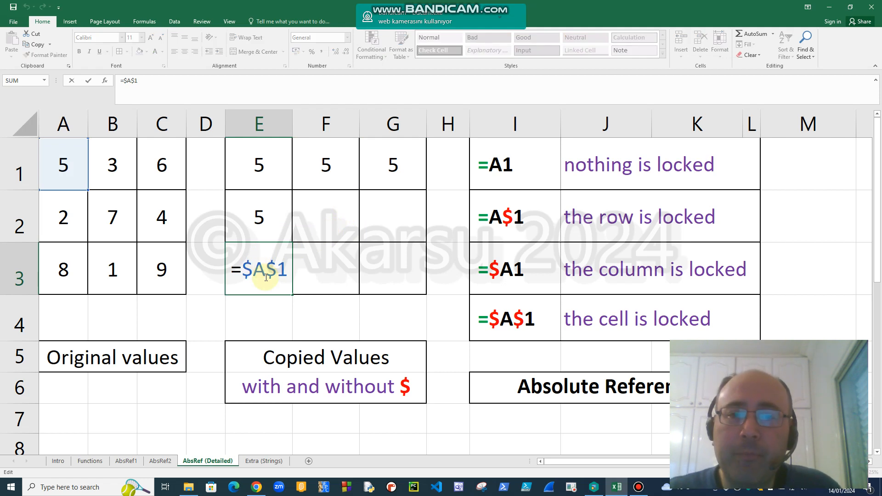
{"action": "key", "text": "Escape"}
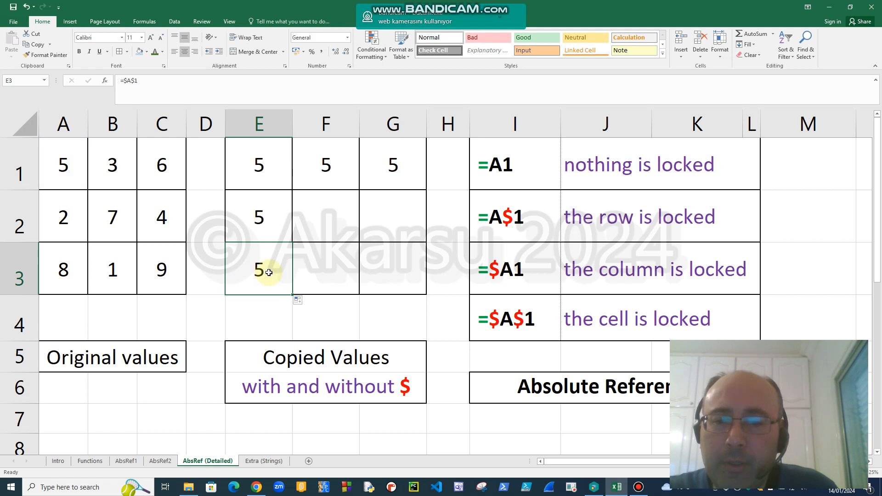